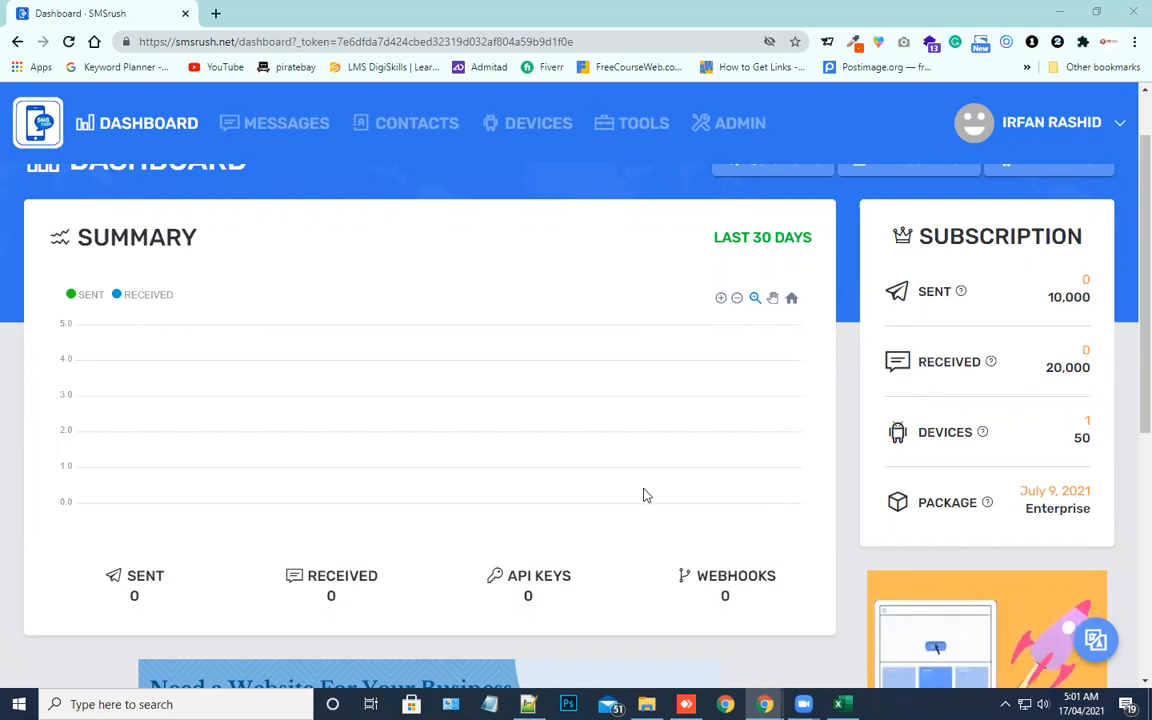
- Create a new contact group named "Demo 2" in the contacts section
{"action": "scroll", "coordinate": [644, 495], "scroll_direction": "up", "scroll_amount": 1}
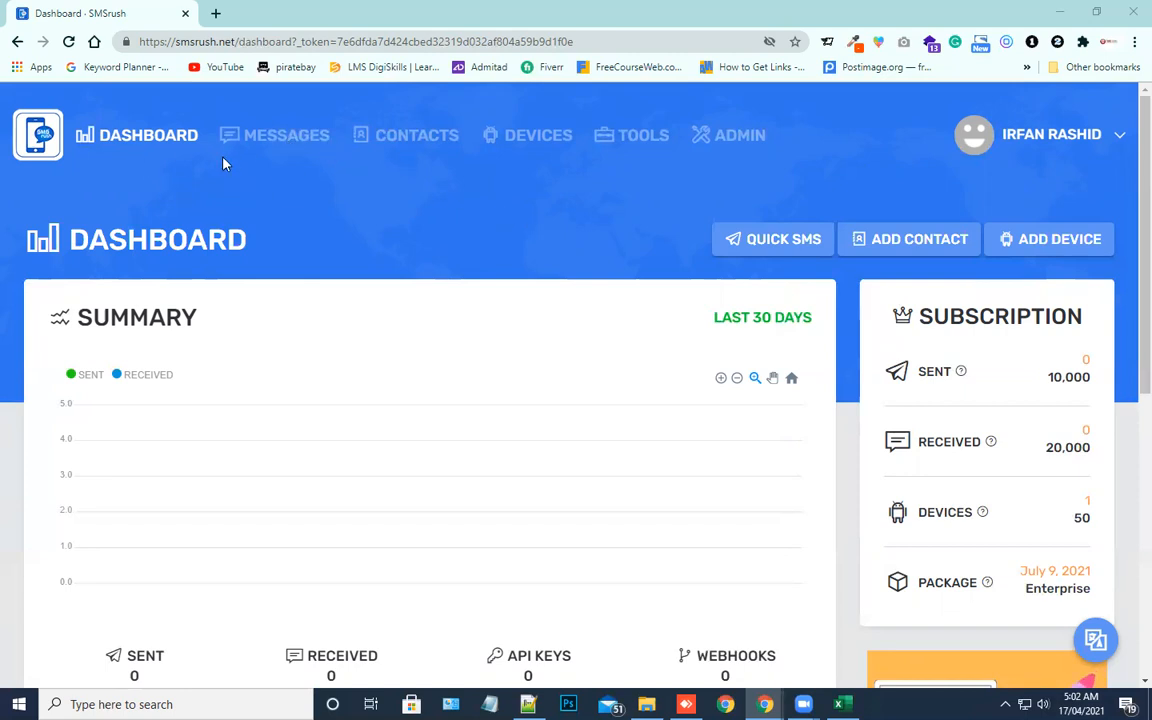
{"action": "left_click", "coordinate": [407, 146]}
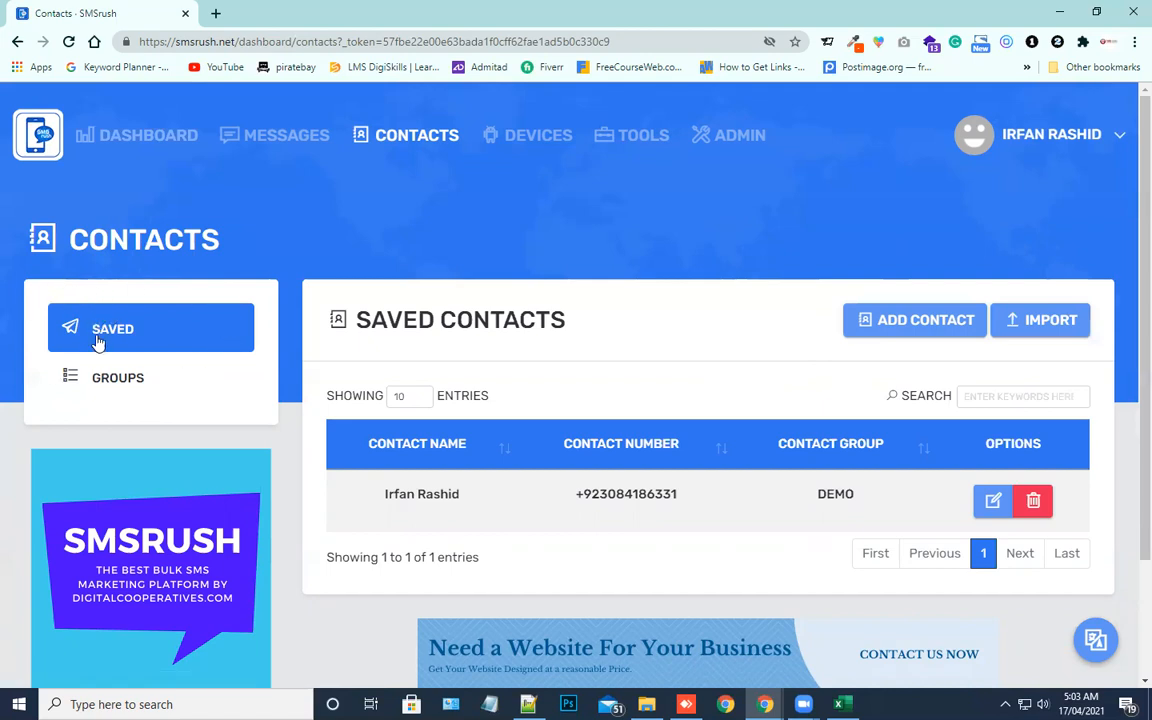
{"action": "left_click", "coordinate": [116, 397]}
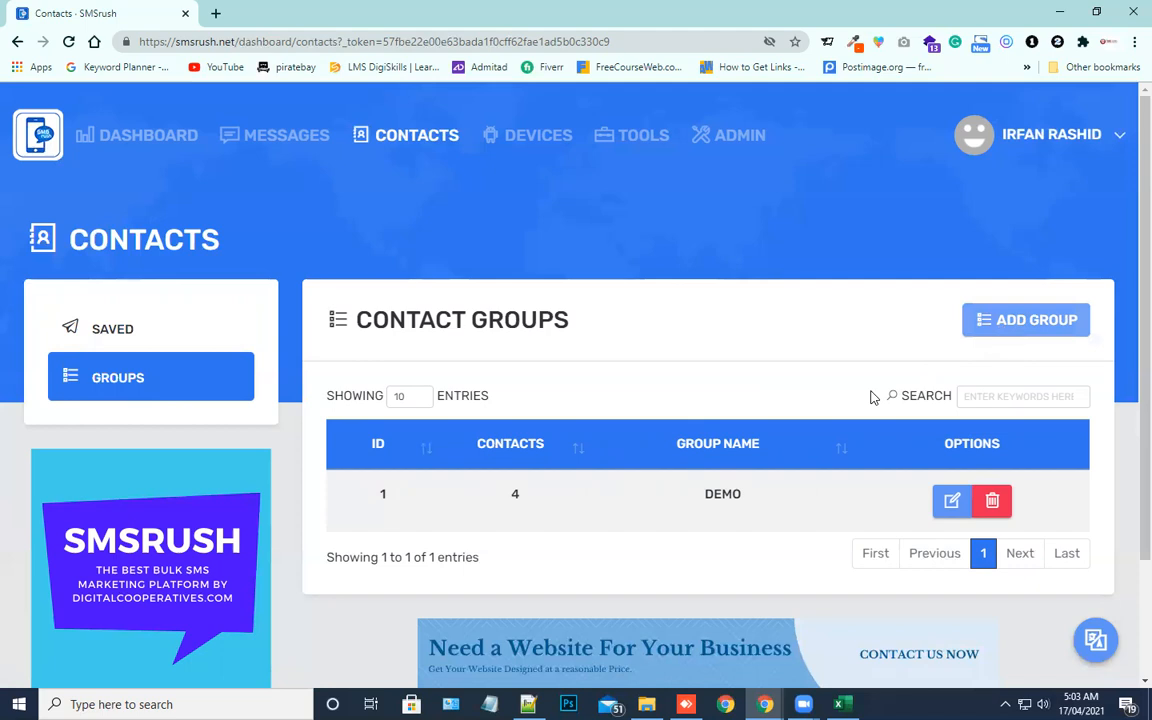
{"action": "left_click", "coordinate": [1018, 336]}
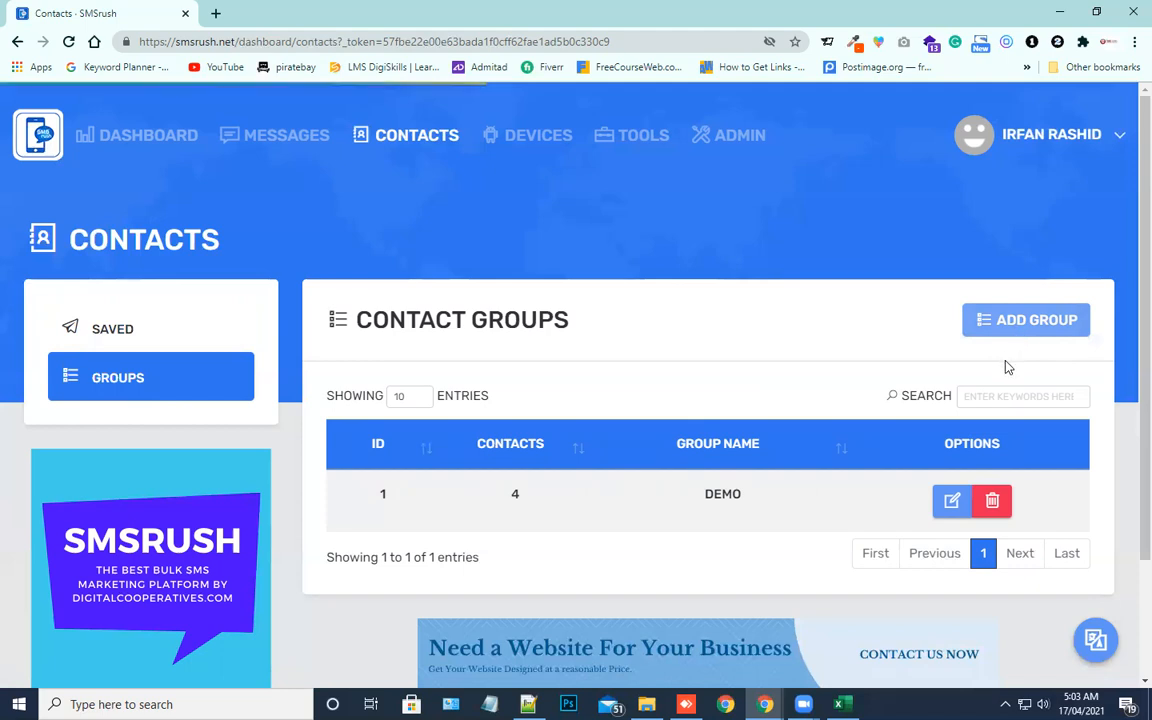
{"action": "left_click", "coordinate": [942, 202]}
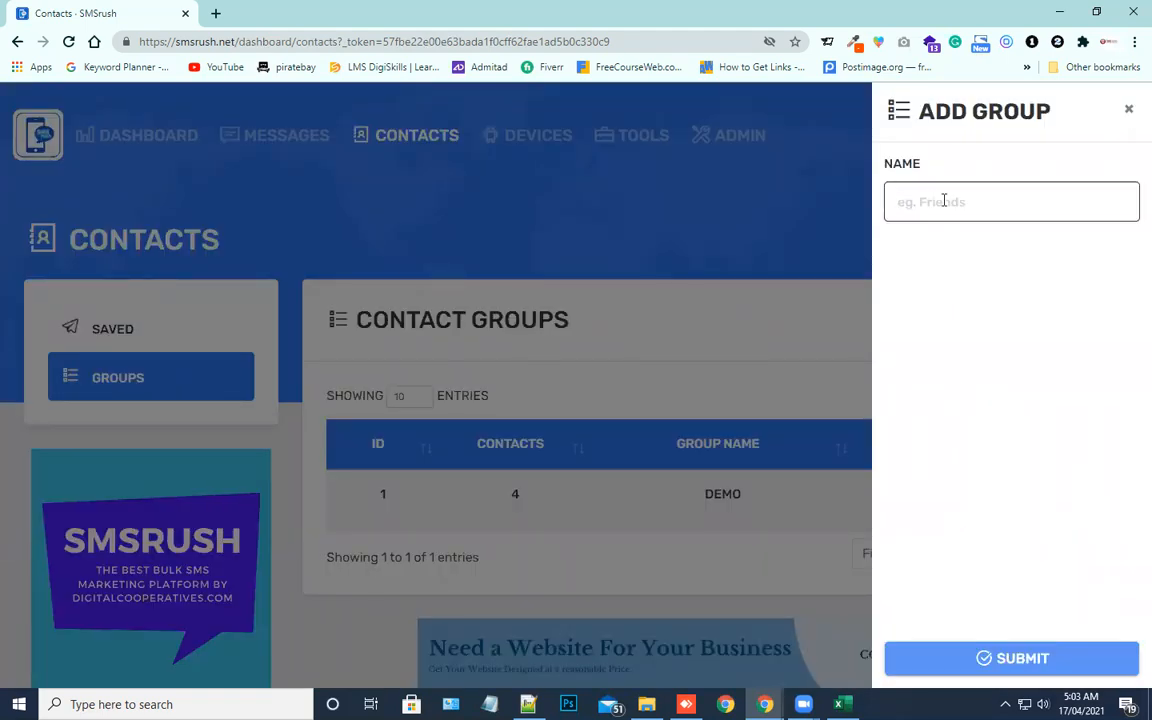
{"action": "type", "text": "Demo 2"}
{"action": "left_click", "coordinate": [993, 660]}
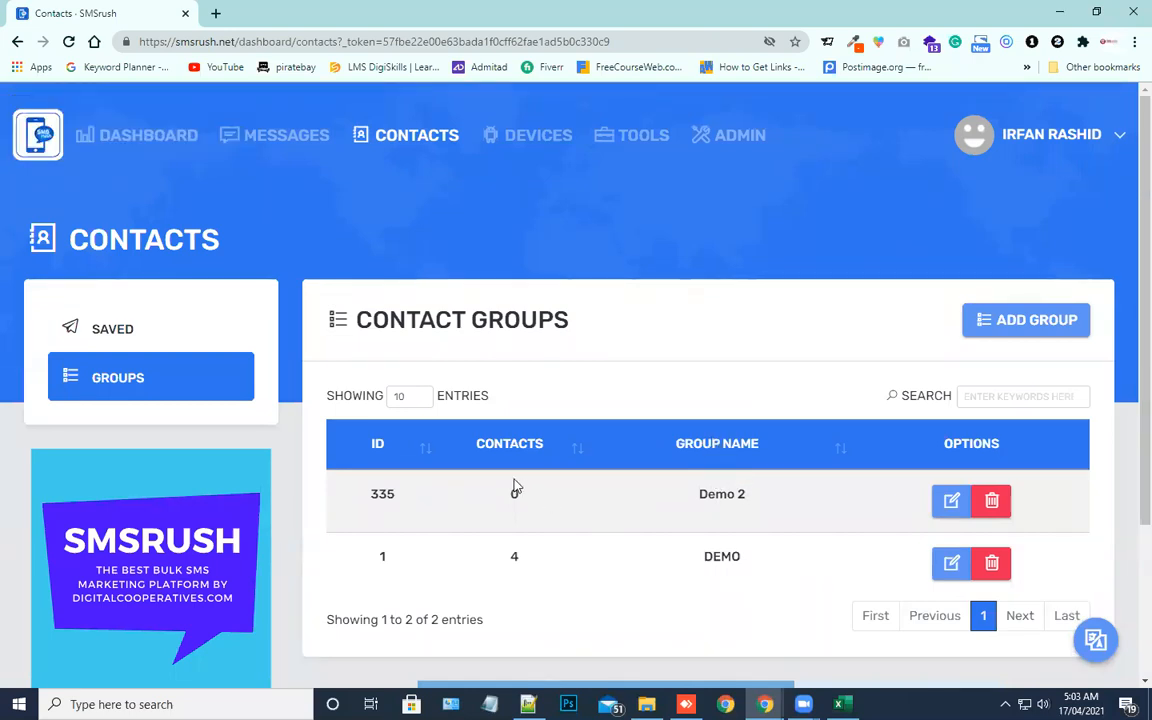
- Check the ID and name of the Demo 2 group in the contact groups list
{"action": "double_click", "coordinate": [396, 495]}
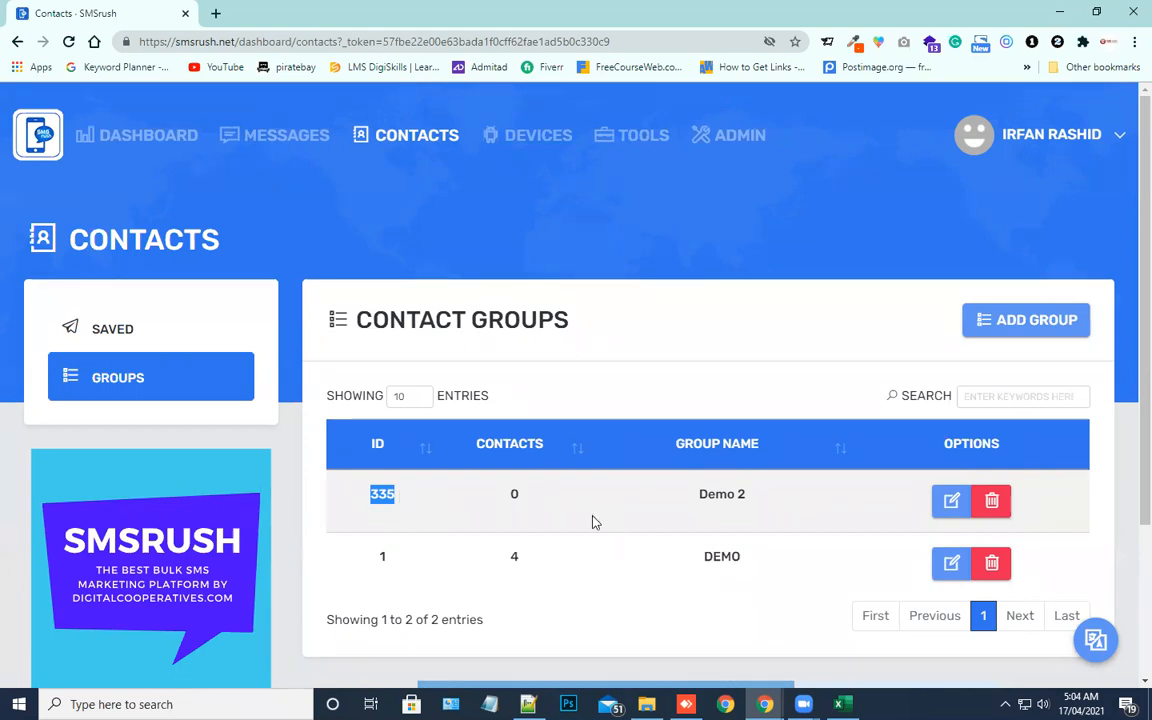
{"action": "left_click_drag", "start_coordinate": [697, 494], "coordinate": [706, 494]}
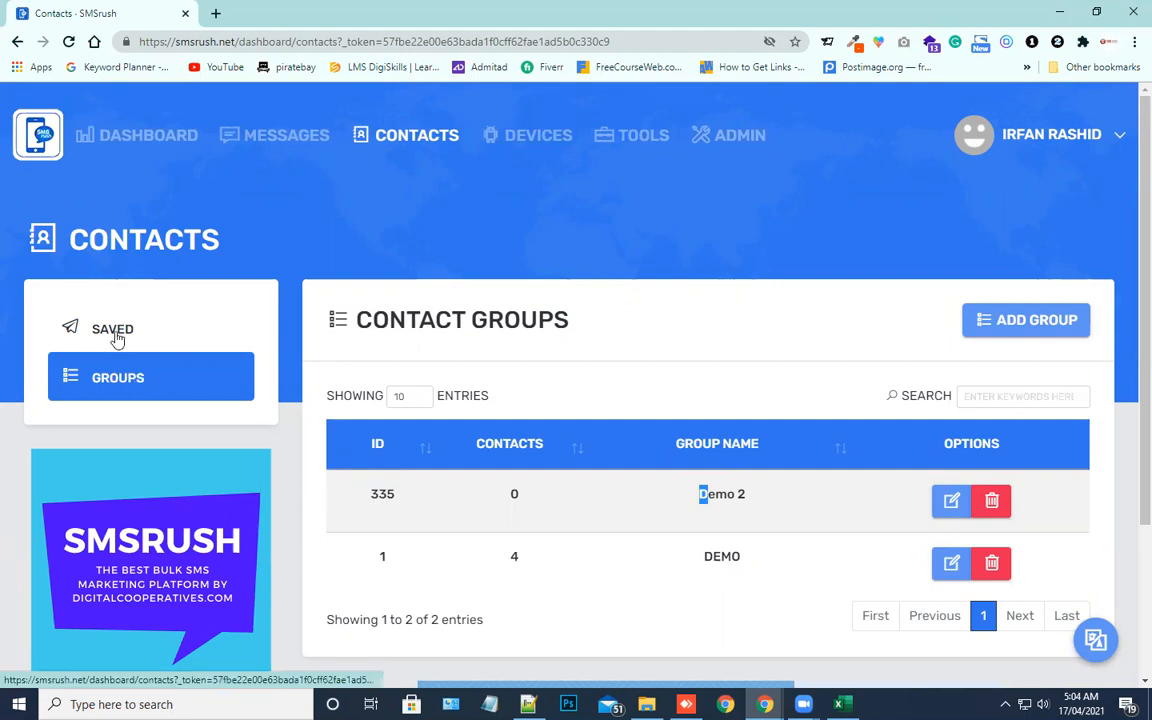
{"action": "left_click", "coordinate": [671, 505]}
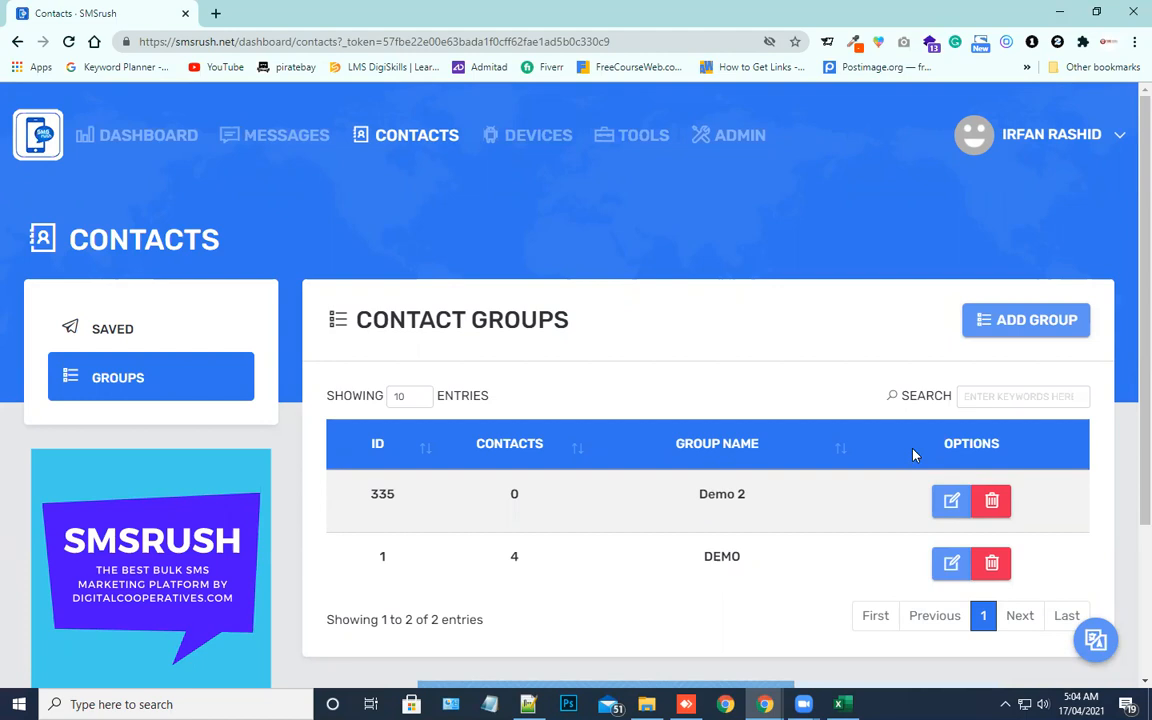
{"action": "scroll", "coordinate": [590, 476], "scroll_direction": "down", "scroll_amount": 1}
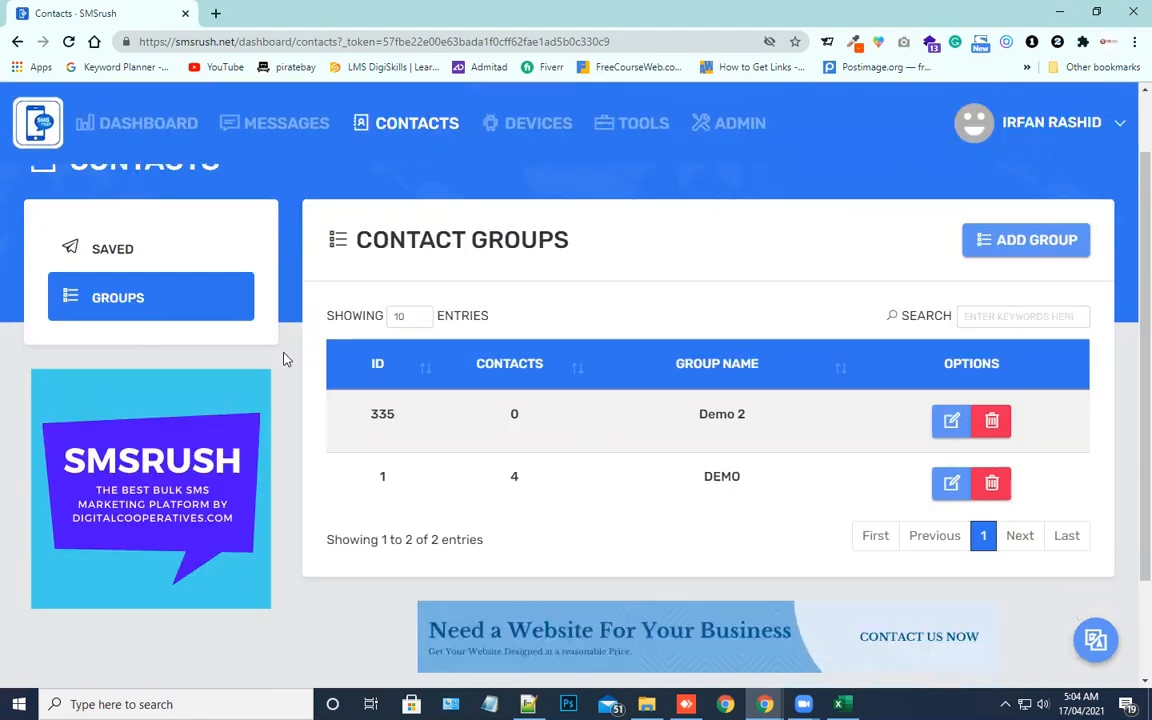
{"action": "scroll", "coordinate": [240, 355], "scroll_direction": "up", "scroll_amount": 1}
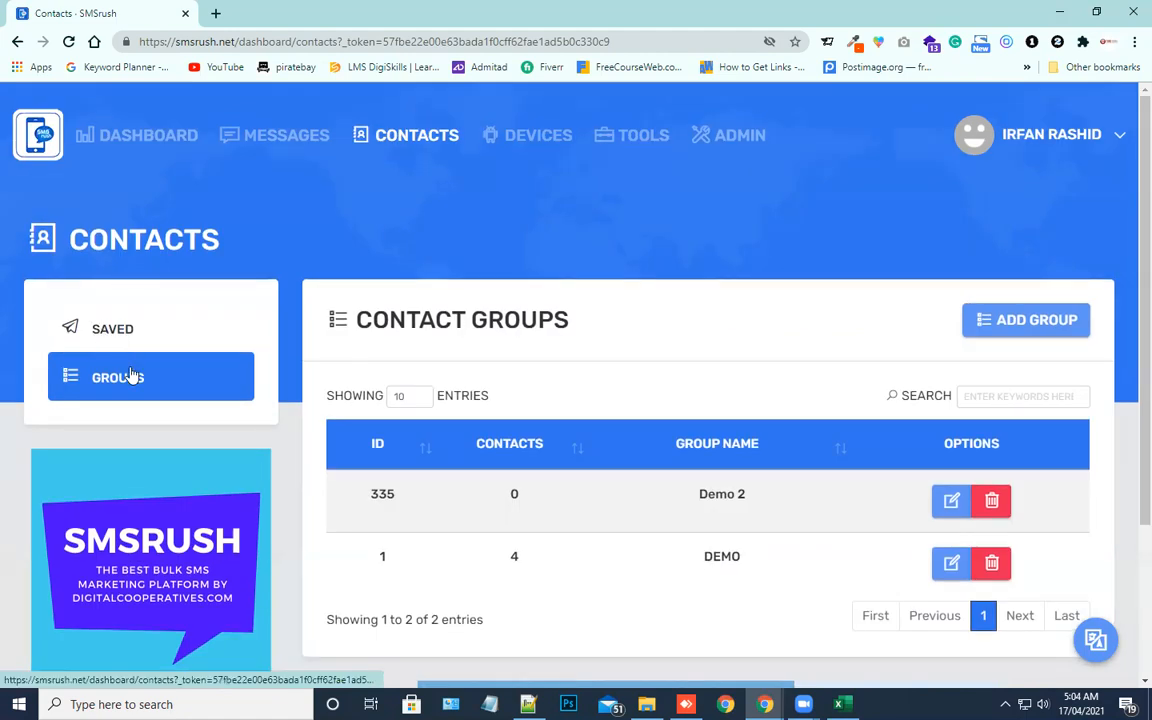
- Open the contact import for saved contacts and read the required Excel format, including the sample rows and column definitions
{"action": "left_click", "coordinate": [116, 330]}
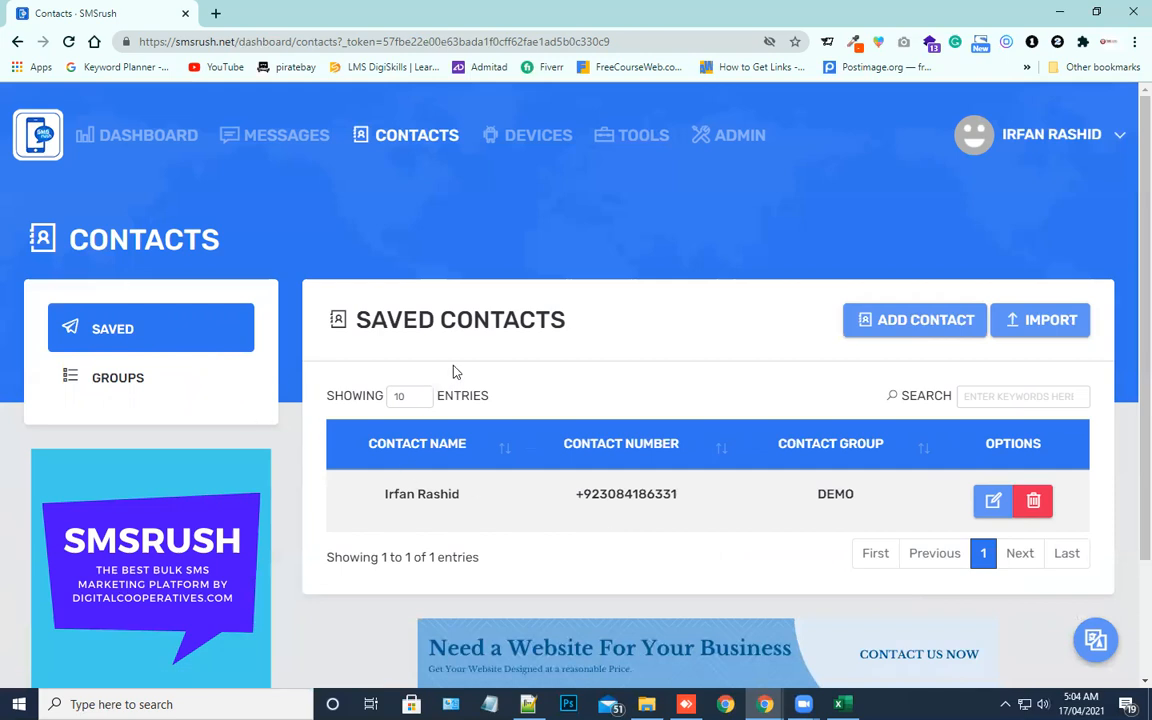
{"action": "left_click", "coordinate": [1026, 325]}
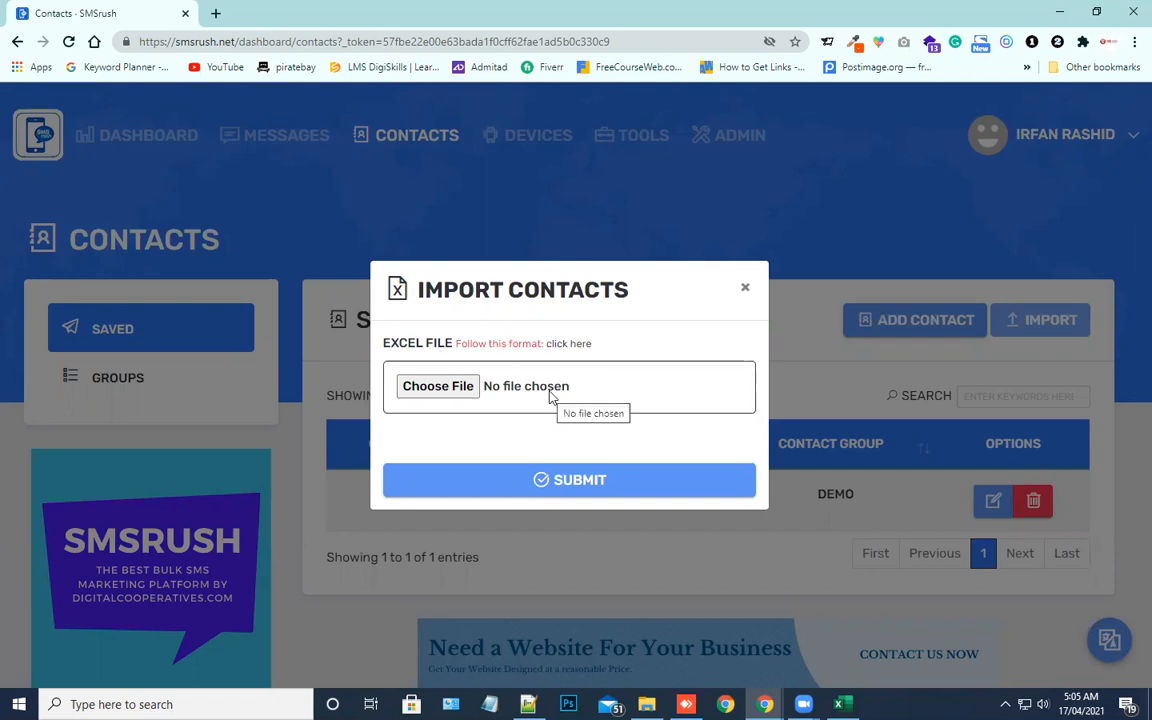
{"action": "left_click", "coordinate": [565, 344]}
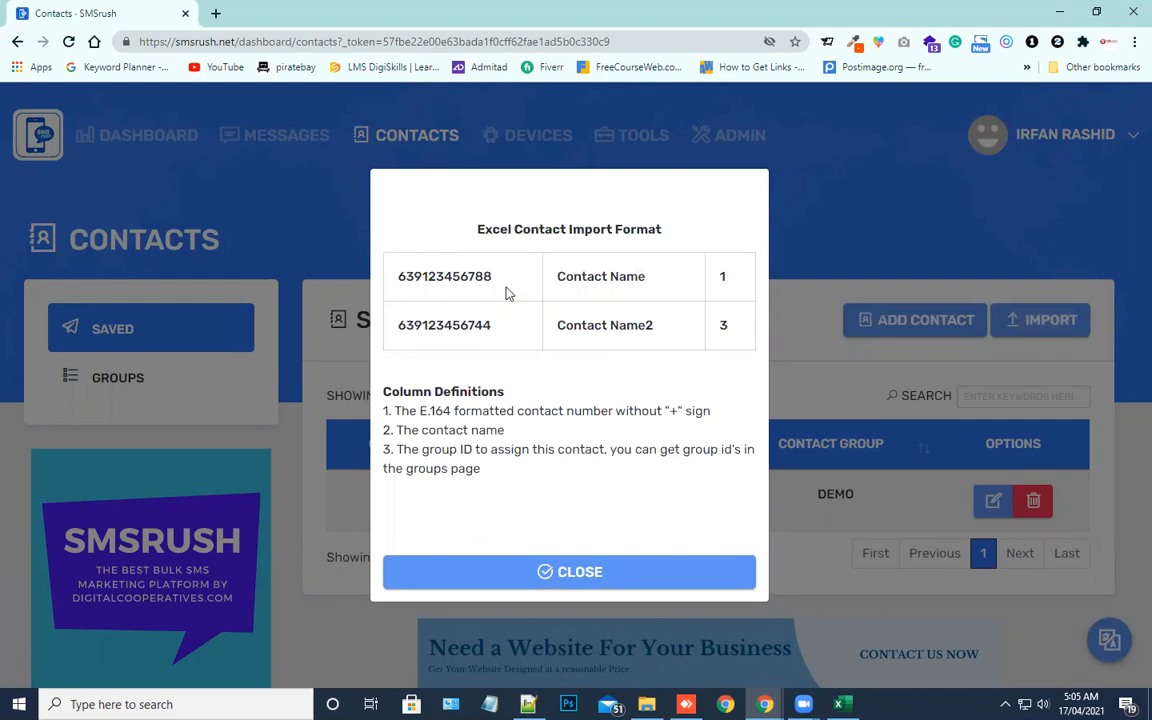
{"action": "left_click_drag", "start_coordinate": [415, 275], "coordinate": [452, 276]}
{"action": "left_click", "coordinate": [577, 276]}
{"action": "double_click", "coordinate": [722, 277]}
{"action": "left_click", "coordinate": [689, 288]}
{"action": "left_click_drag", "start_coordinate": [420, 411], "coordinate": [609, 412]}
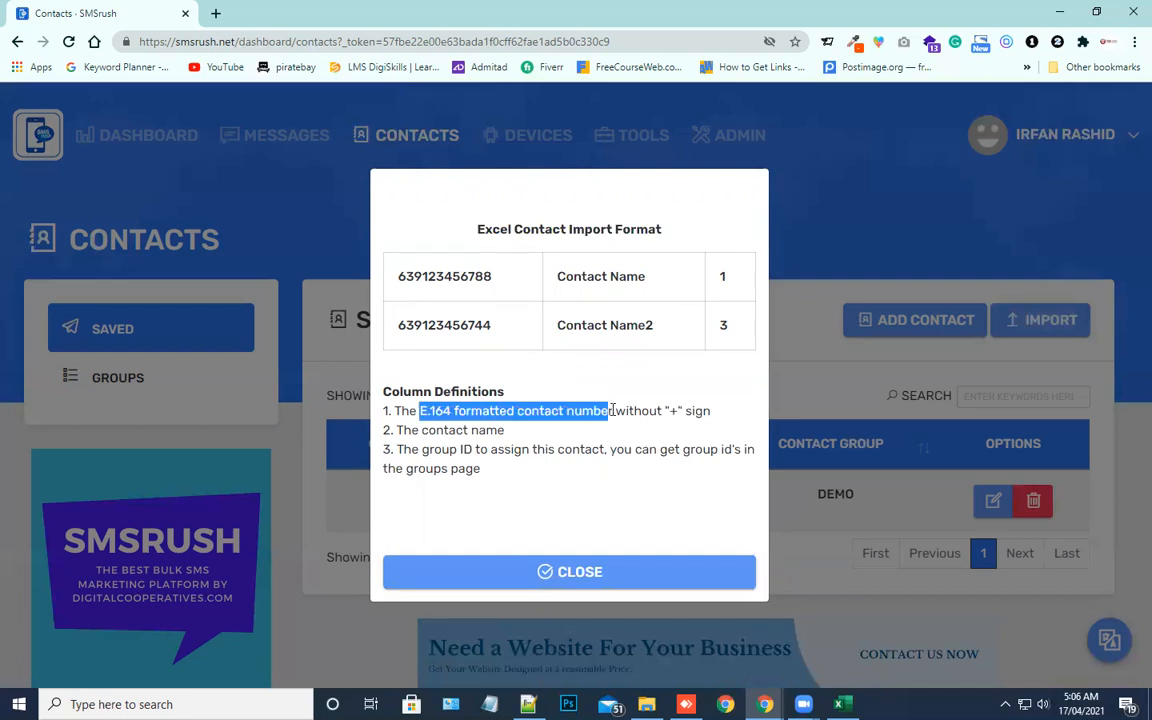
{"action": "left_click", "coordinate": [594, 412]}
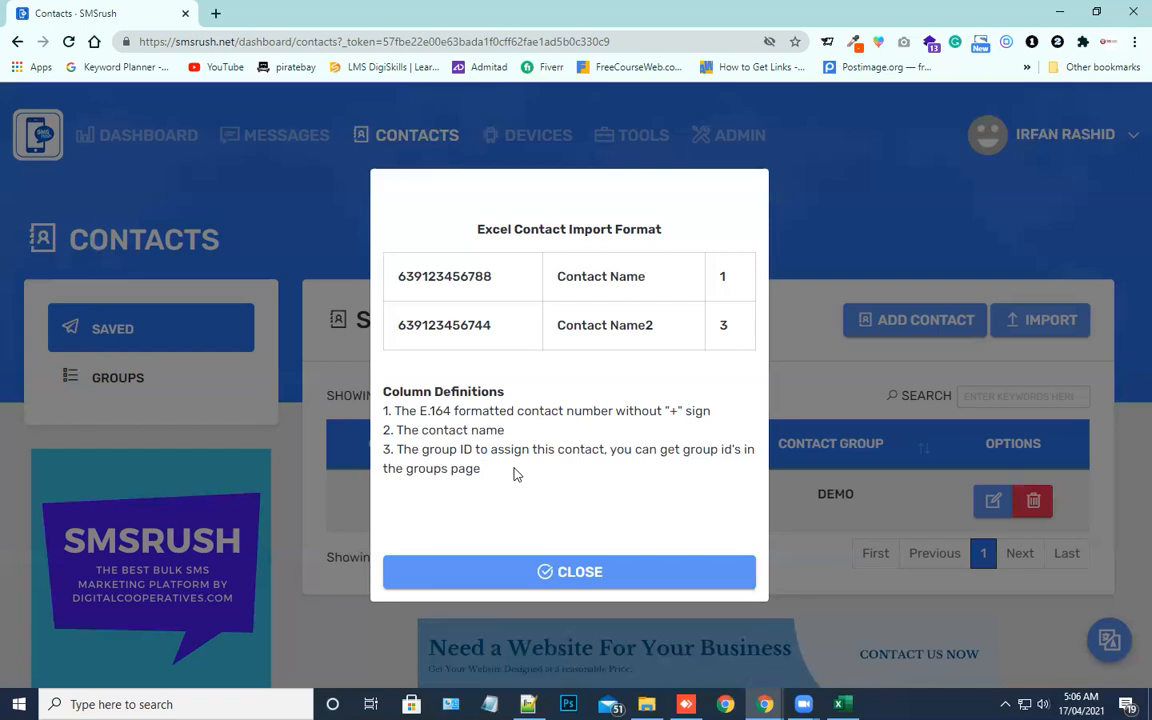
{"action": "left_click_drag", "start_coordinate": [409, 411], "coordinate": [516, 411]}
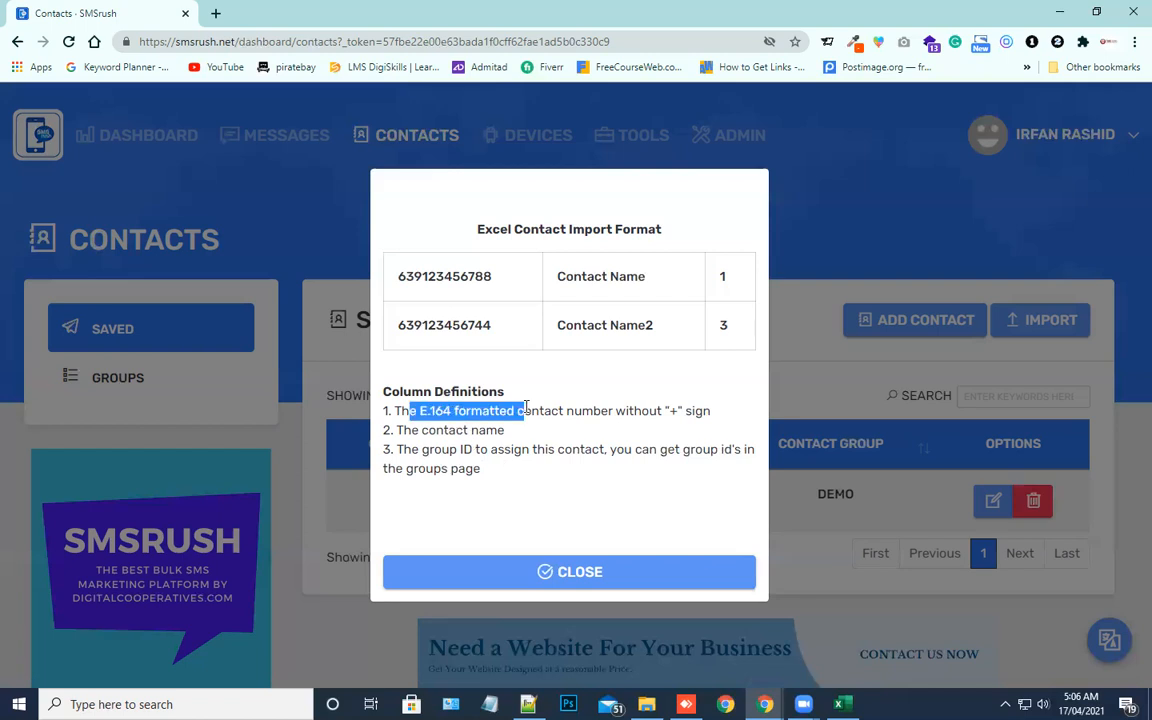
{"action": "left_click", "coordinate": [432, 416]}
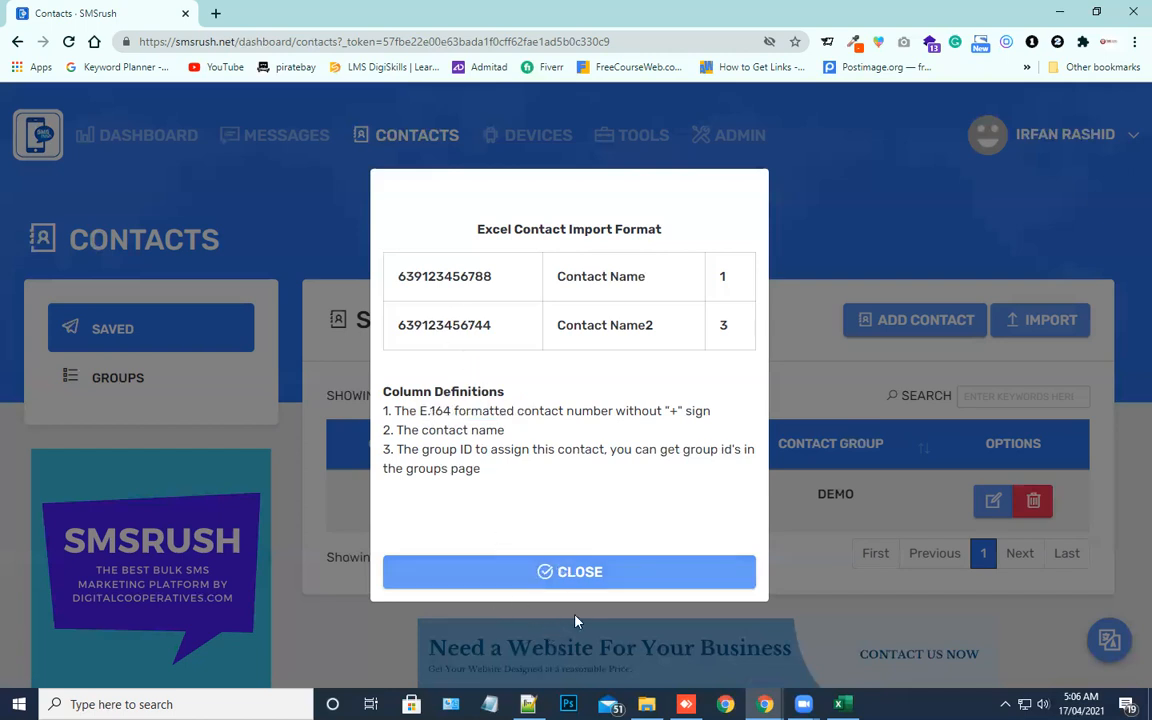
- Switch to the sample workbook in Excel, maximize it, and examine its Name and Phone number columns
{"action": "left_click", "coordinate": [647, 704]}
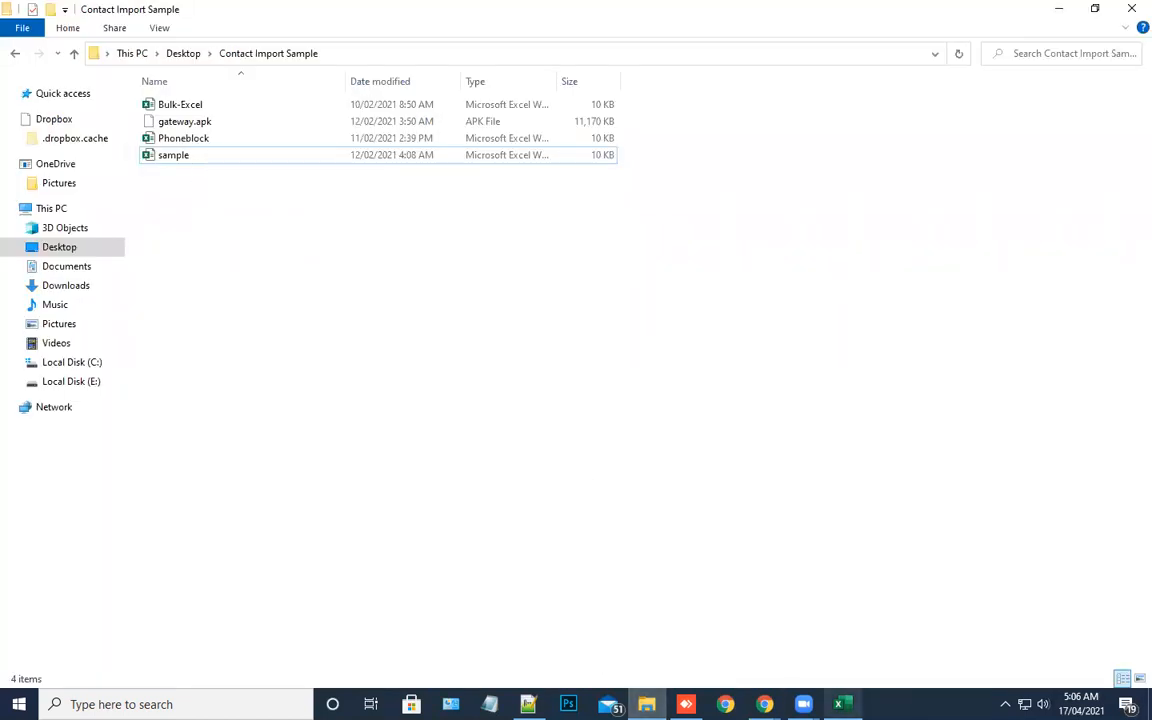
{"action": "left_click", "coordinate": [842, 704]}
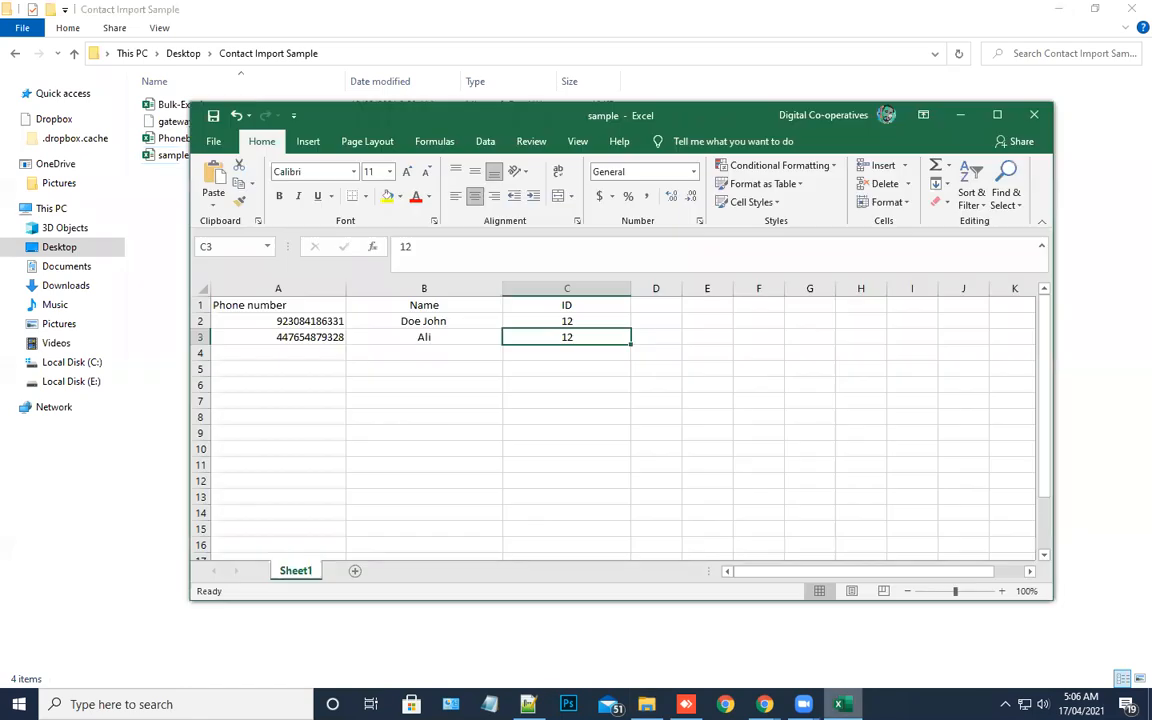
{"action": "left_click", "coordinate": [998, 118]}
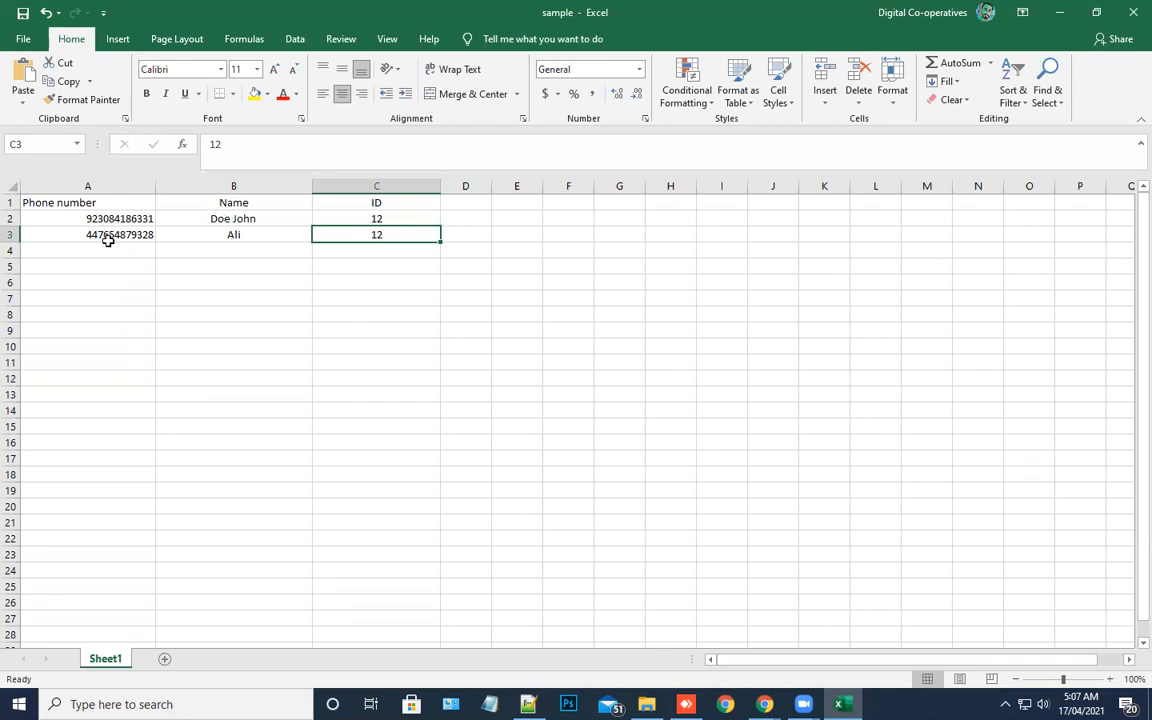
{"action": "left_click", "coordinate": [241, 187]}
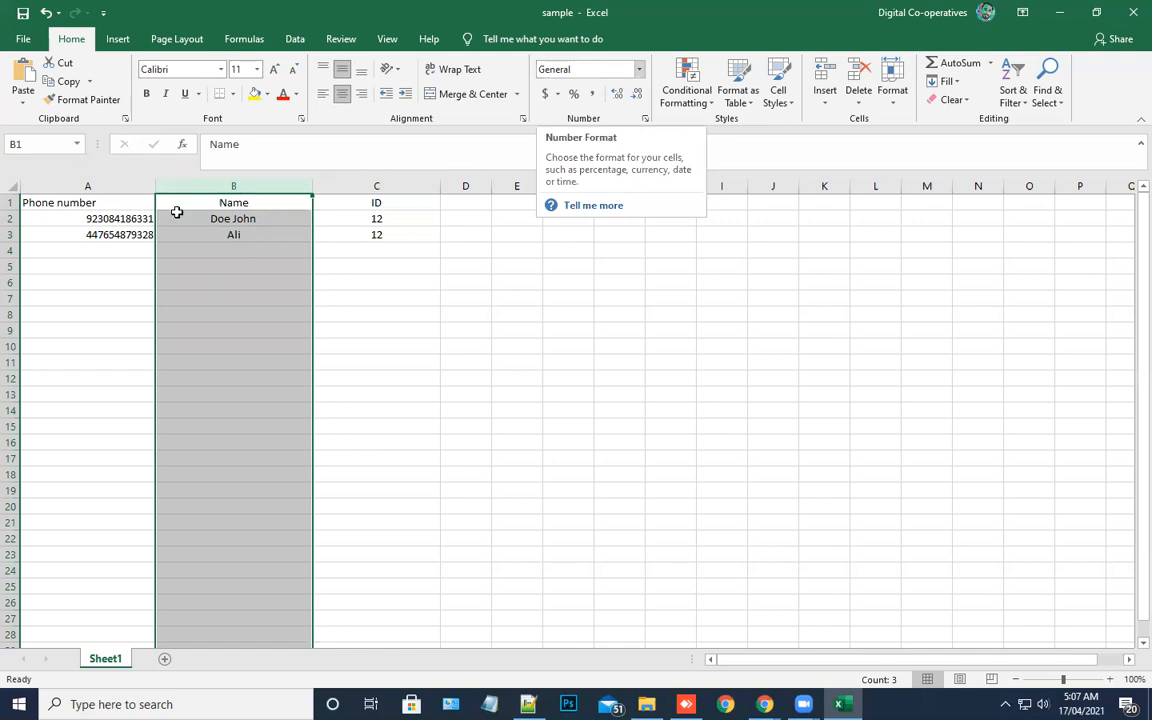
{"action": "left_click", "coordinate": [95, 186]}
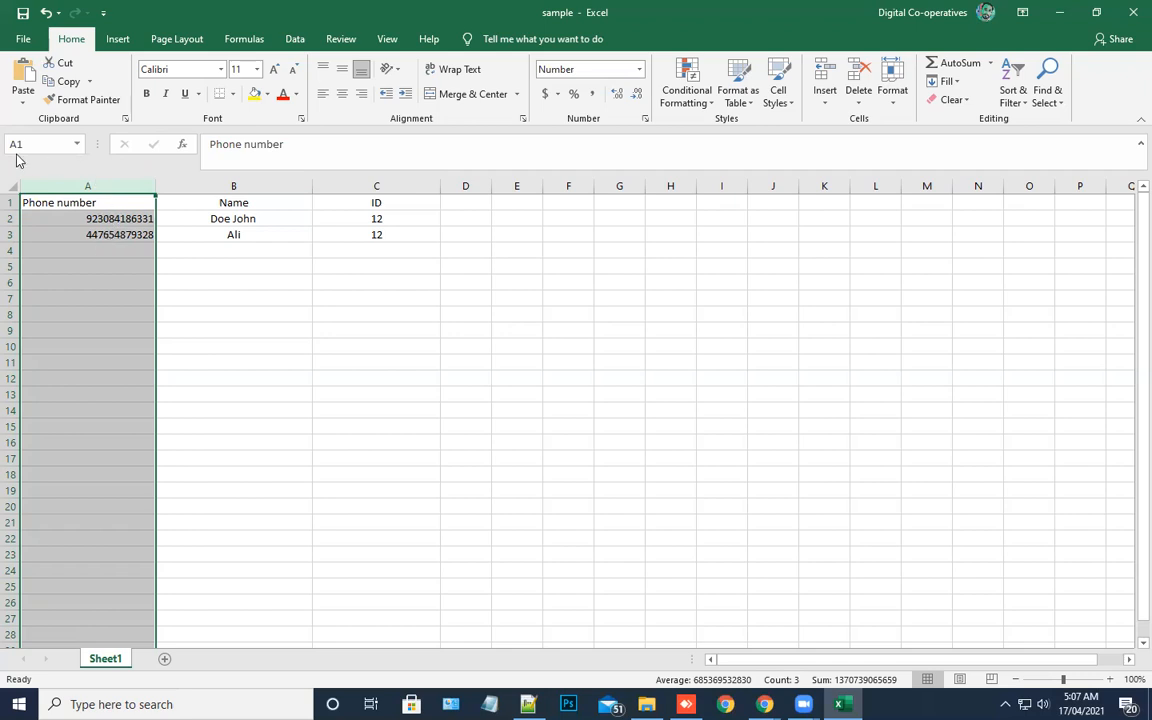
- Create a new blank workbook and dismiss the licence notice
{"action": "left_click", "coordinate": [22, 42]}
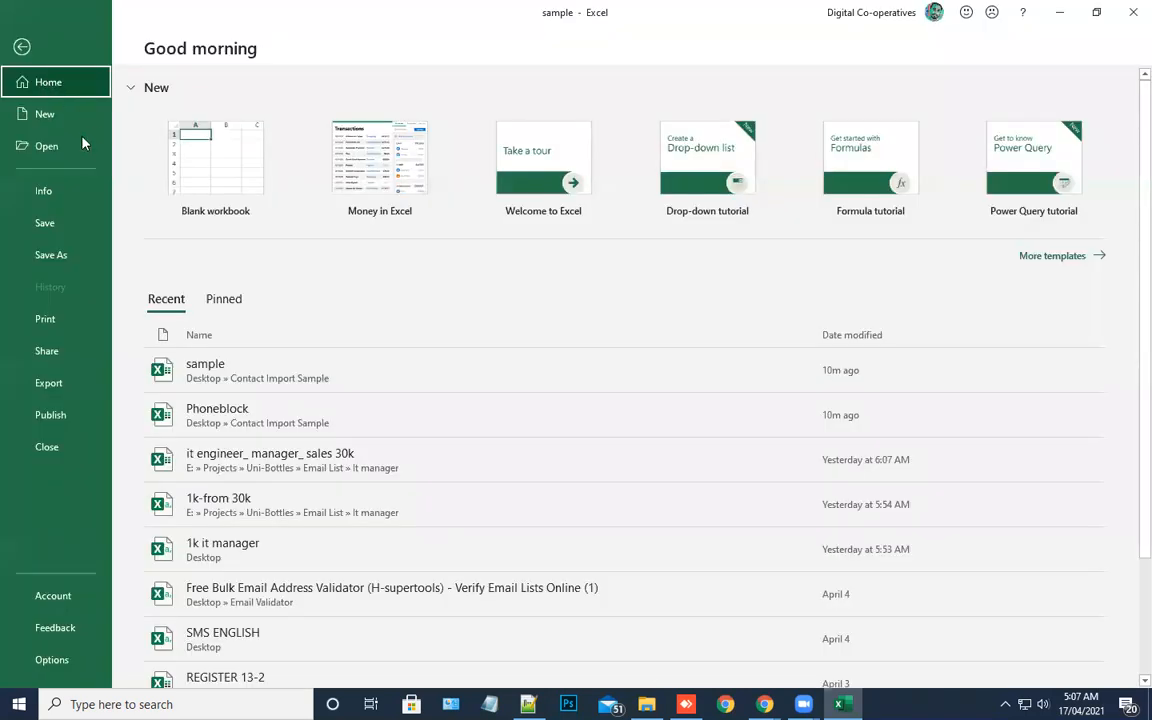
{"action": "left_click", "coordinate": [206, 172]}
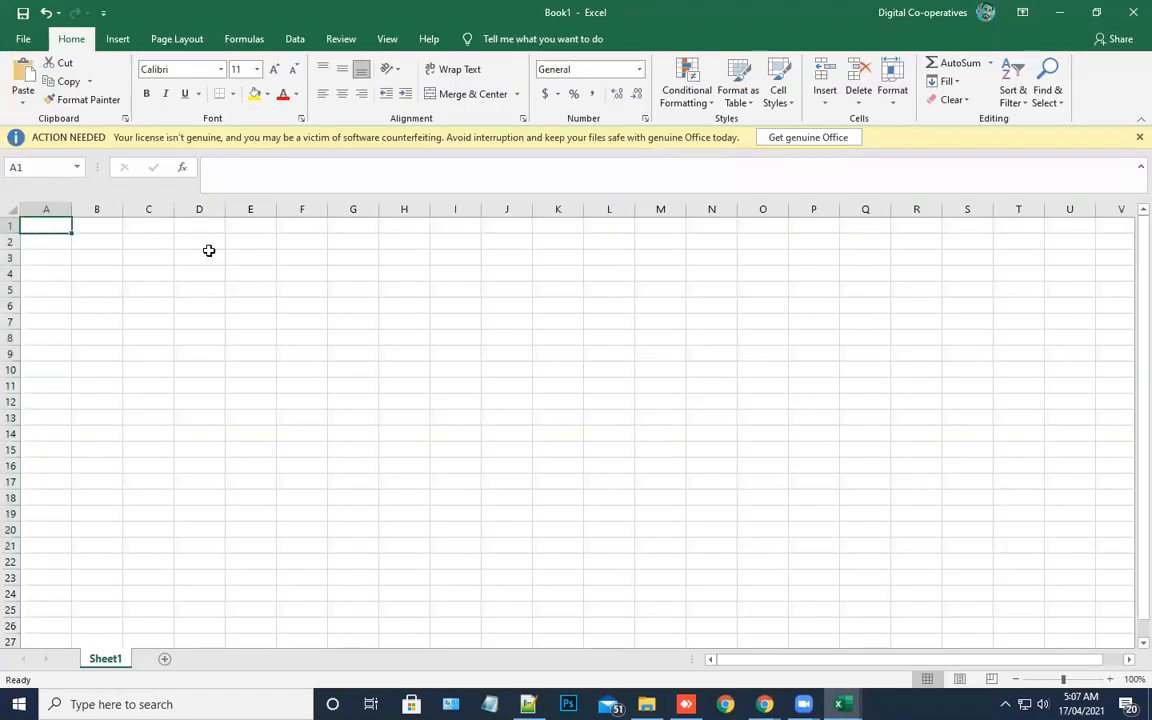
{"action": "left_click", "coordinate": [1138, 138]}
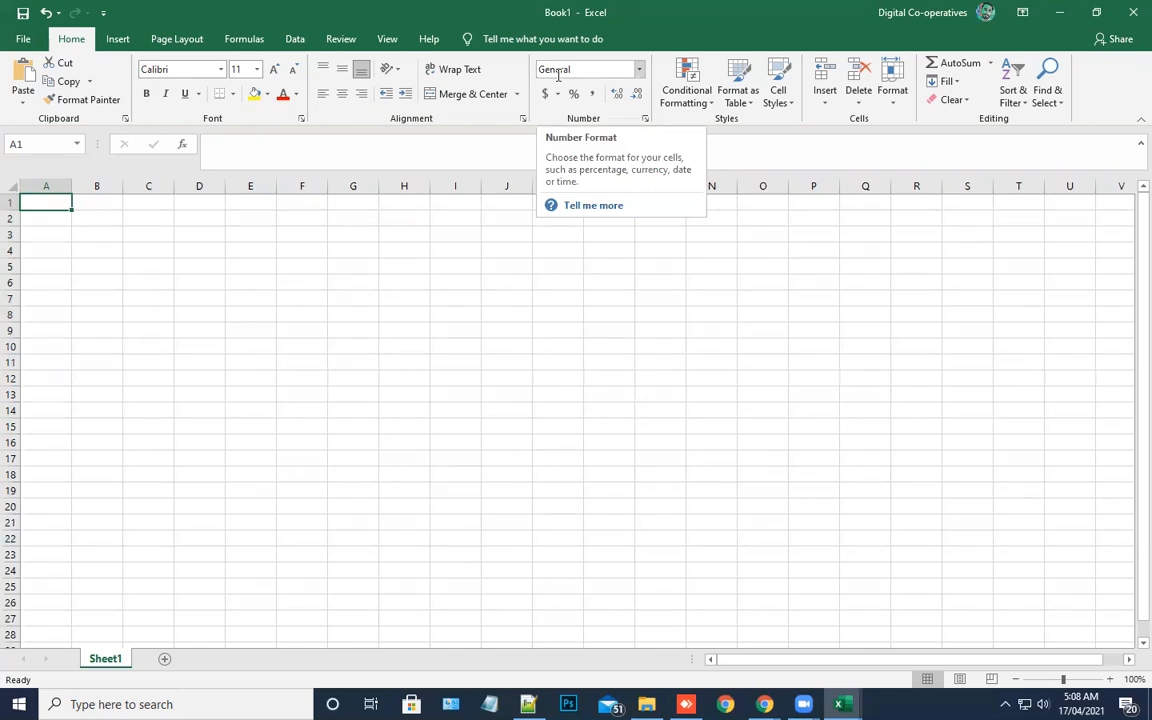
- Widen column A and enter the header "Phonr Number" in cell A1
{"action": "left_click", "coordinate": [37, 180]}
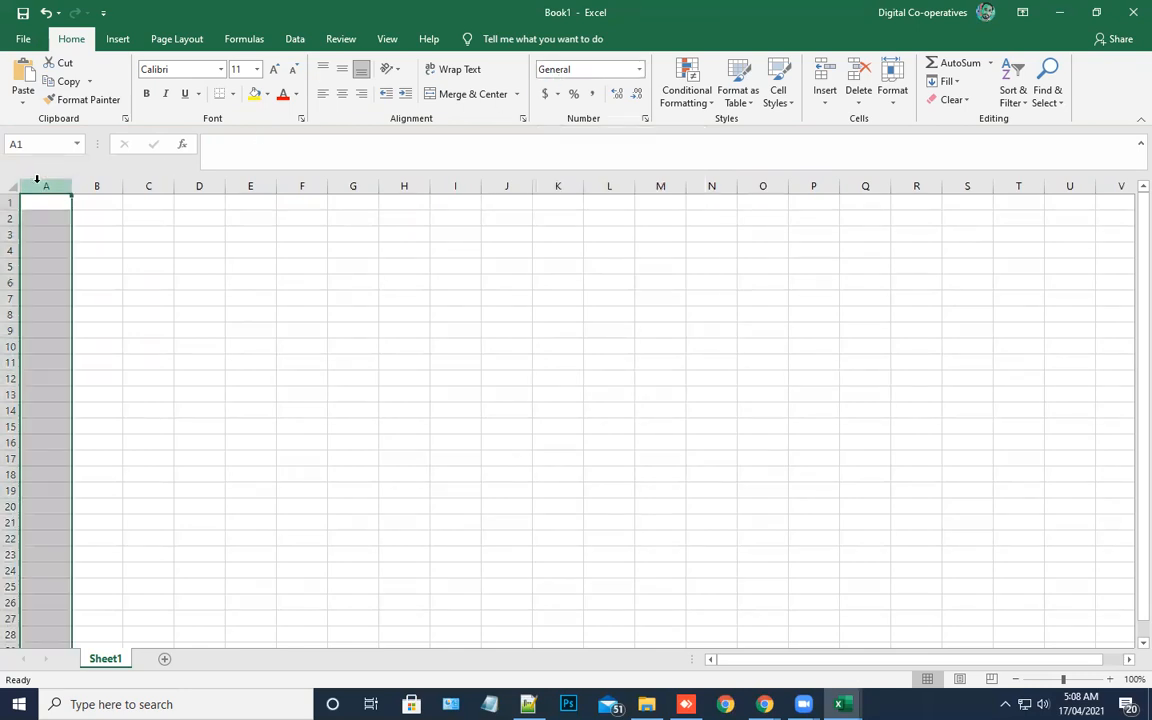
{"action": "left_click", "coordinate": [566, 69]}
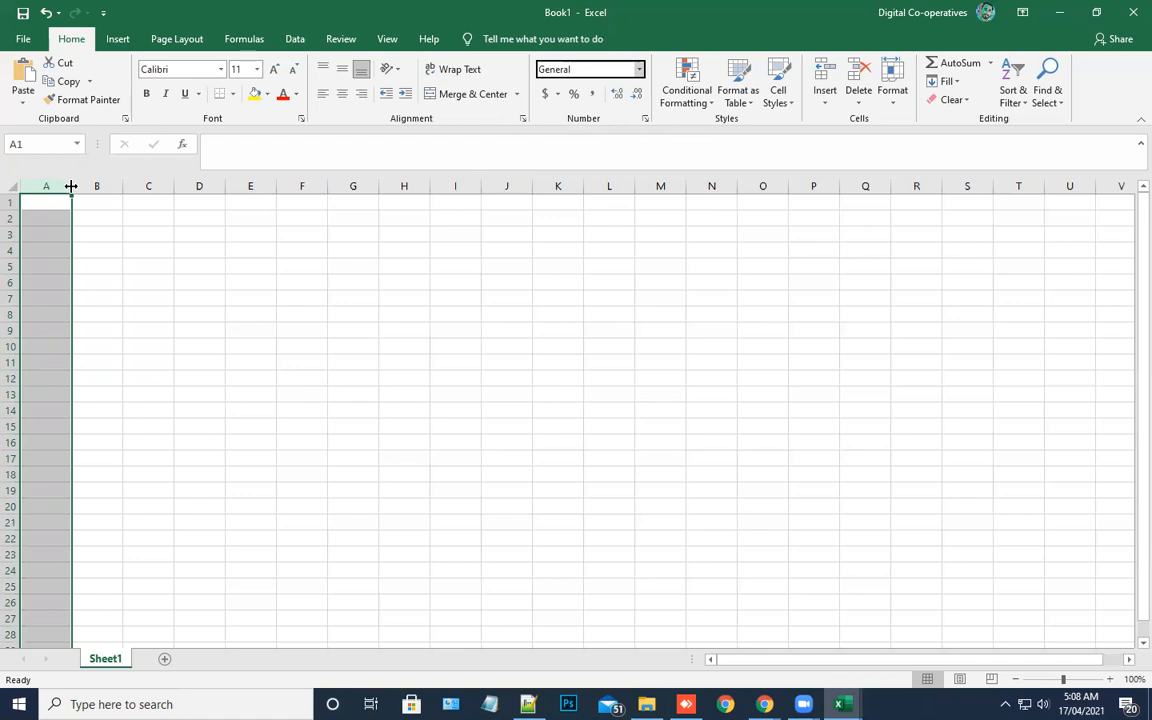
{"action": "left_click_drag", "start_coordinate": [71, 186], "coordinate": [120, 186]}
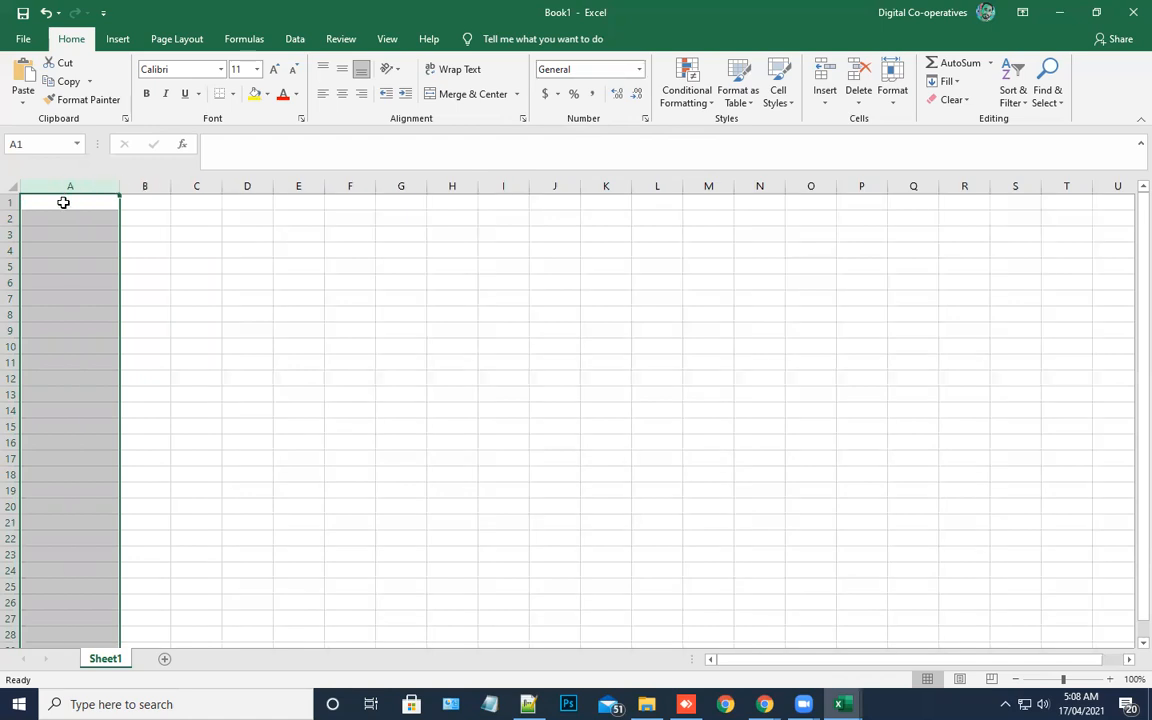
{"action": "left_click", "coordinate": [63, 202]}
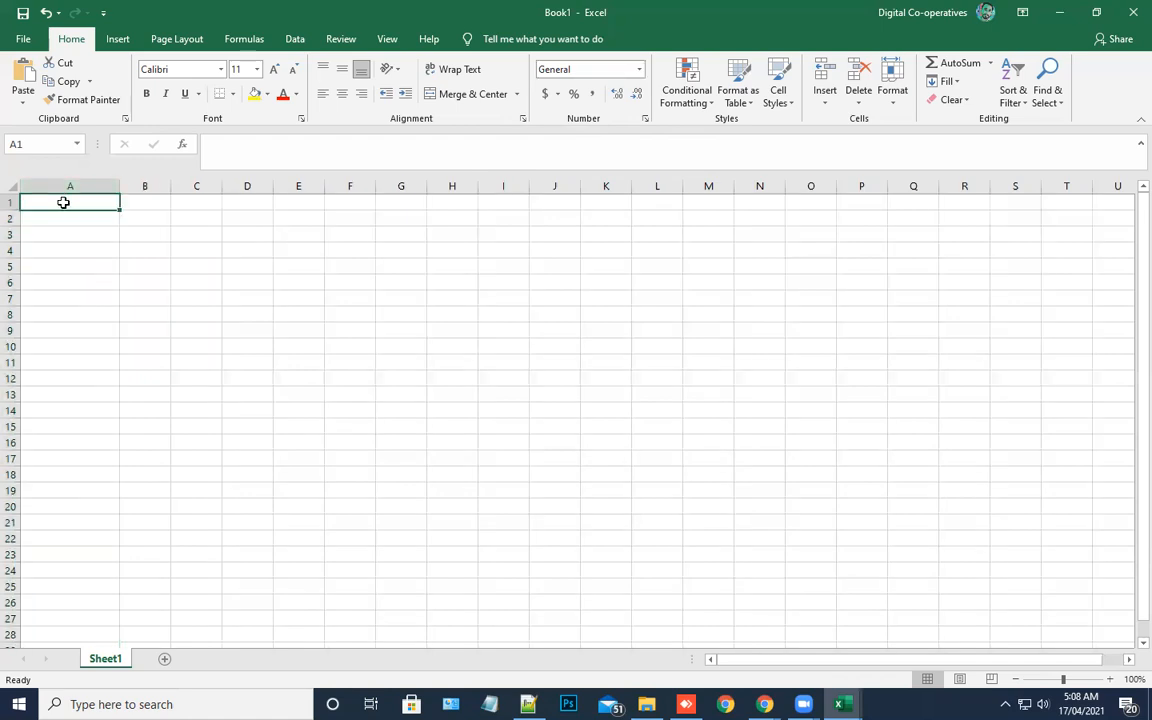
{"action": "type", "text": "nr Number"}
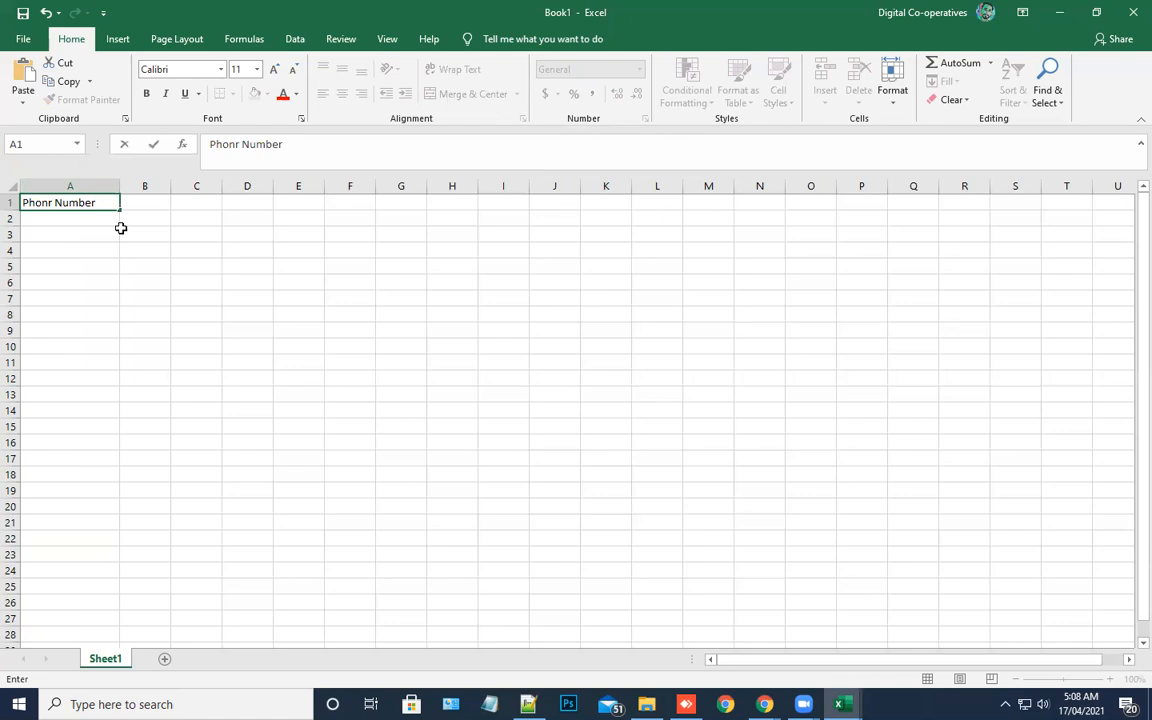
- Widen column B and enter the headers "Name" in cell B1 and "ID" in cell C1
{"action": "left_click", "coordinate": [150, 203]}
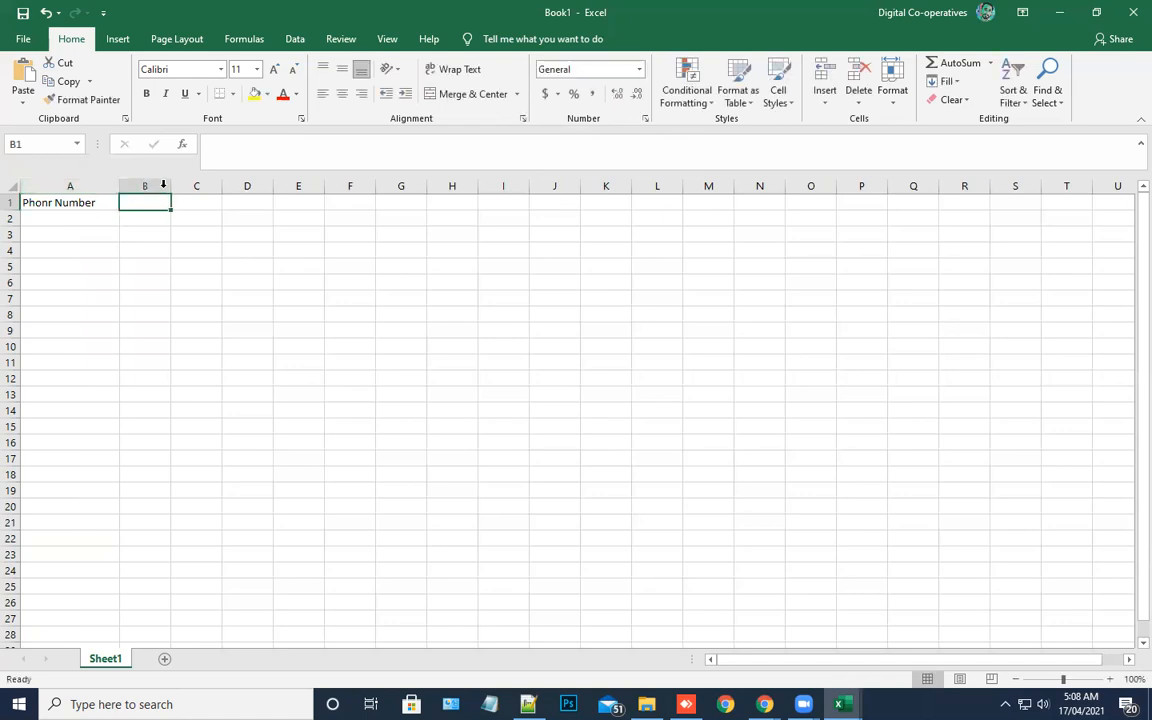
{"action": "left_click_drag", "start_coordinate": [174, 186], "coordinate": [216, 186]}
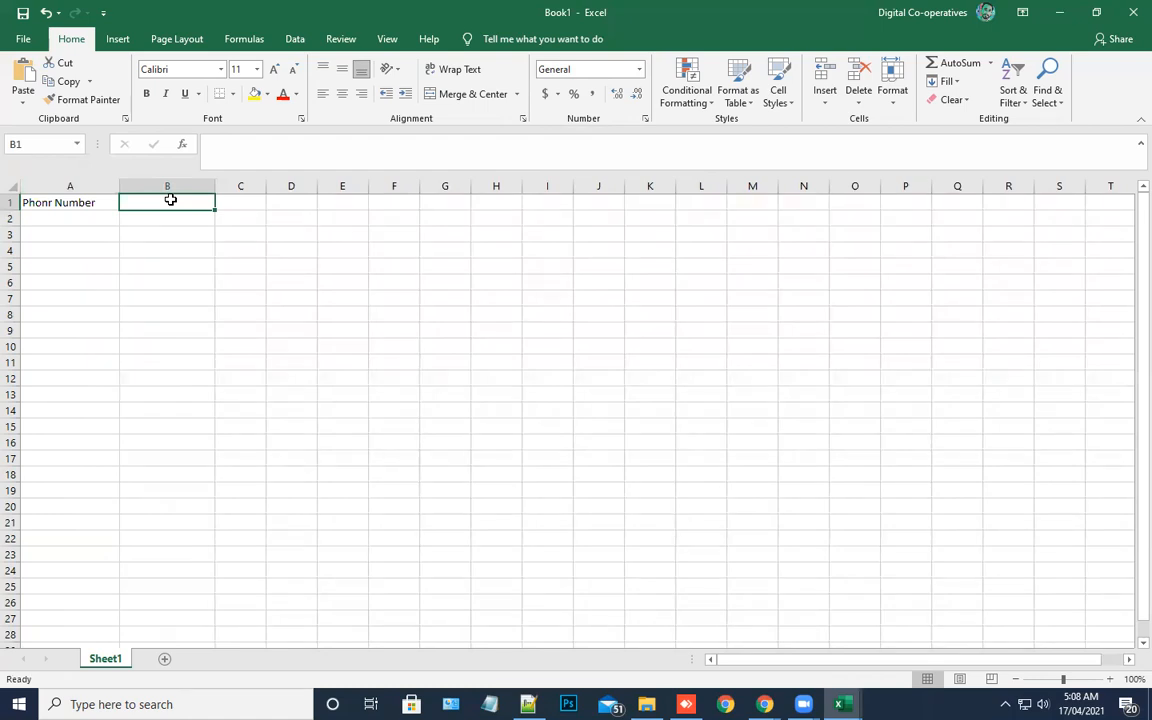
{"action": "type", "text": "Name"}
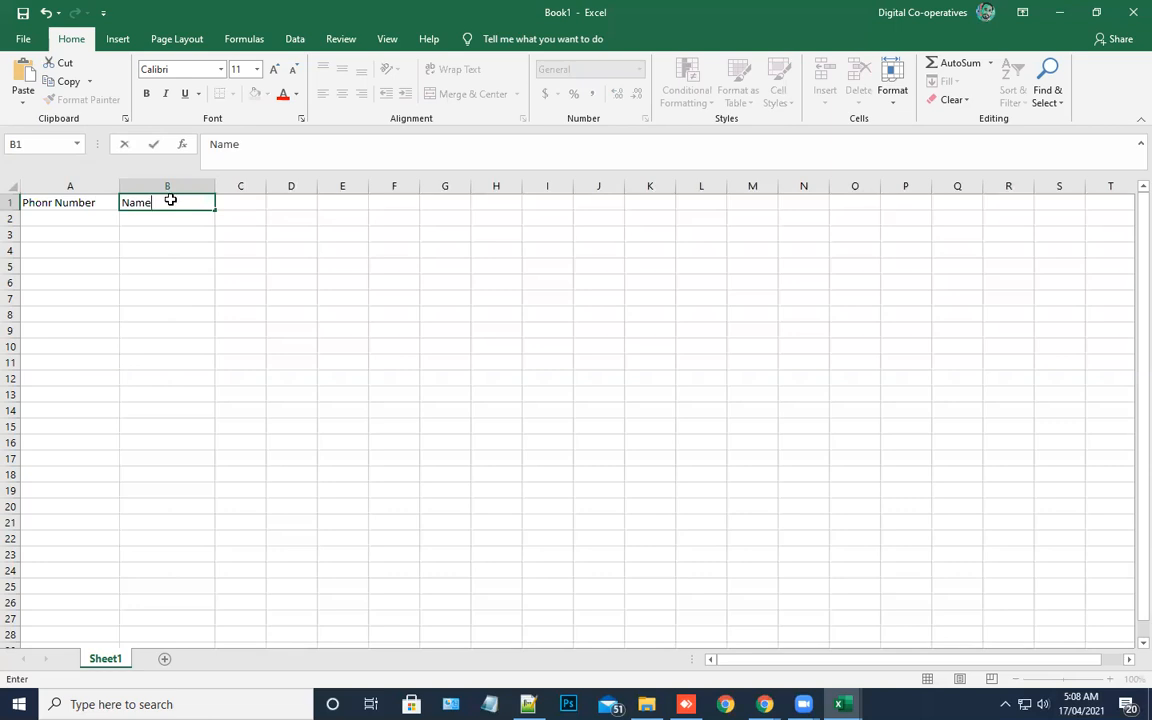
{"action": "key", "text": "Tab"}
{"action": "type", "text": "I"}
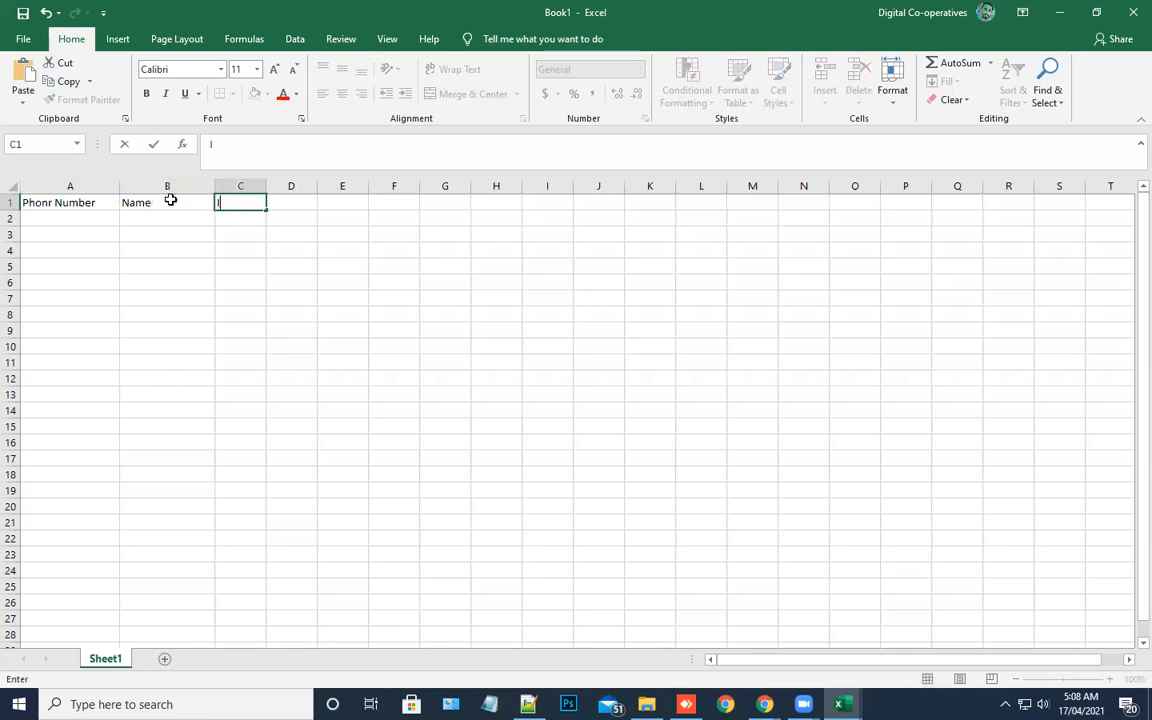
{"action": "type", "text": "G"}
{"action": "key", "text": "BackSpace"}
{"action": "type", "text": "D"}
{"action": "left_click", "coordinate": [63, 225]}
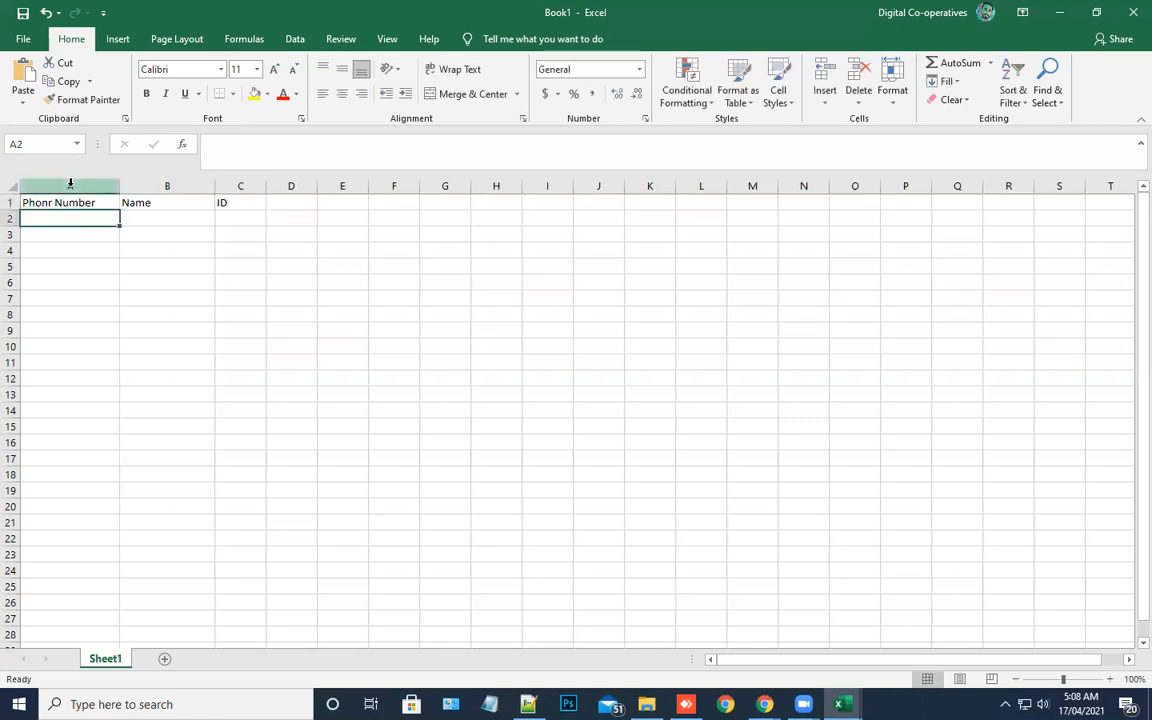
- Format column A as Number with 0 decimal places and the red negative-number style
{"action": "left_click", "coordinate": [70, 183]}
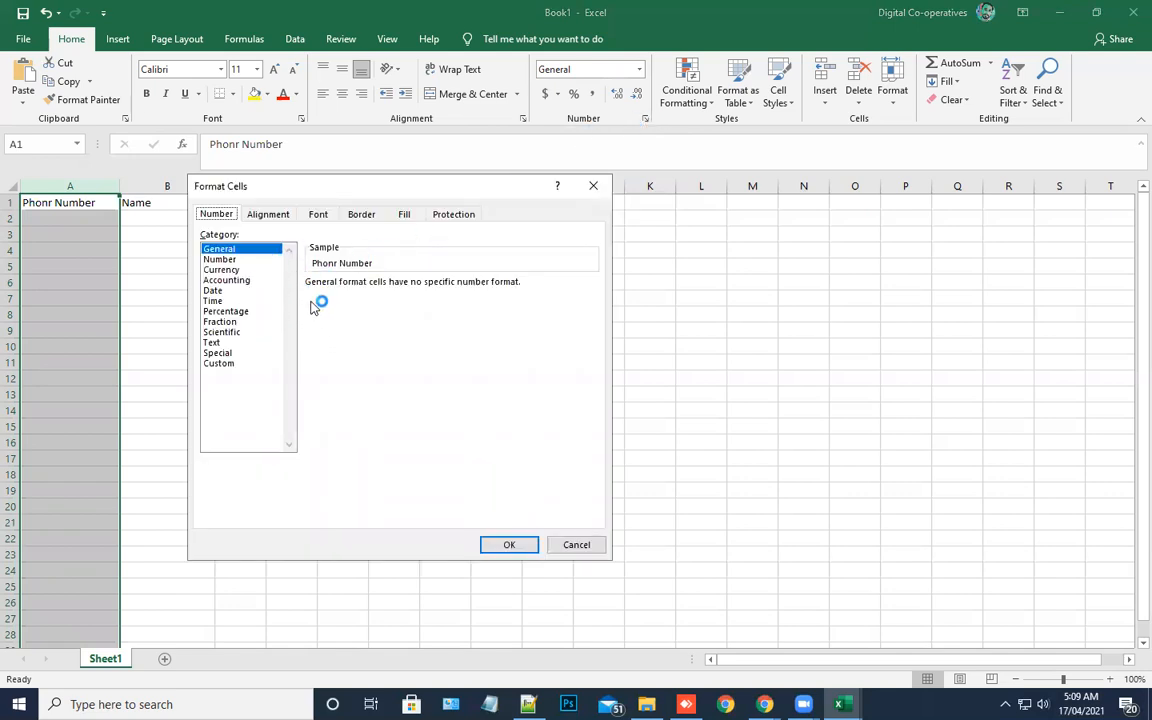
{"action": "left_click", "coordinate": [221, 260]}
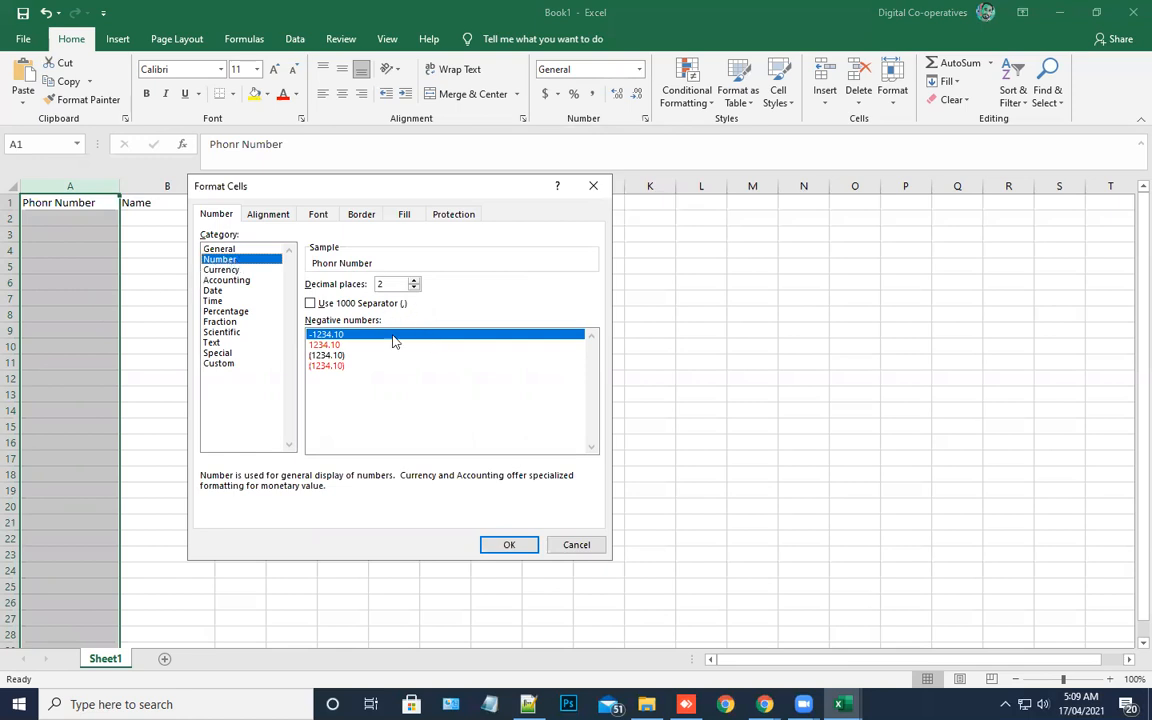
{"action": "left_click", "coordinate": [321, 345]}
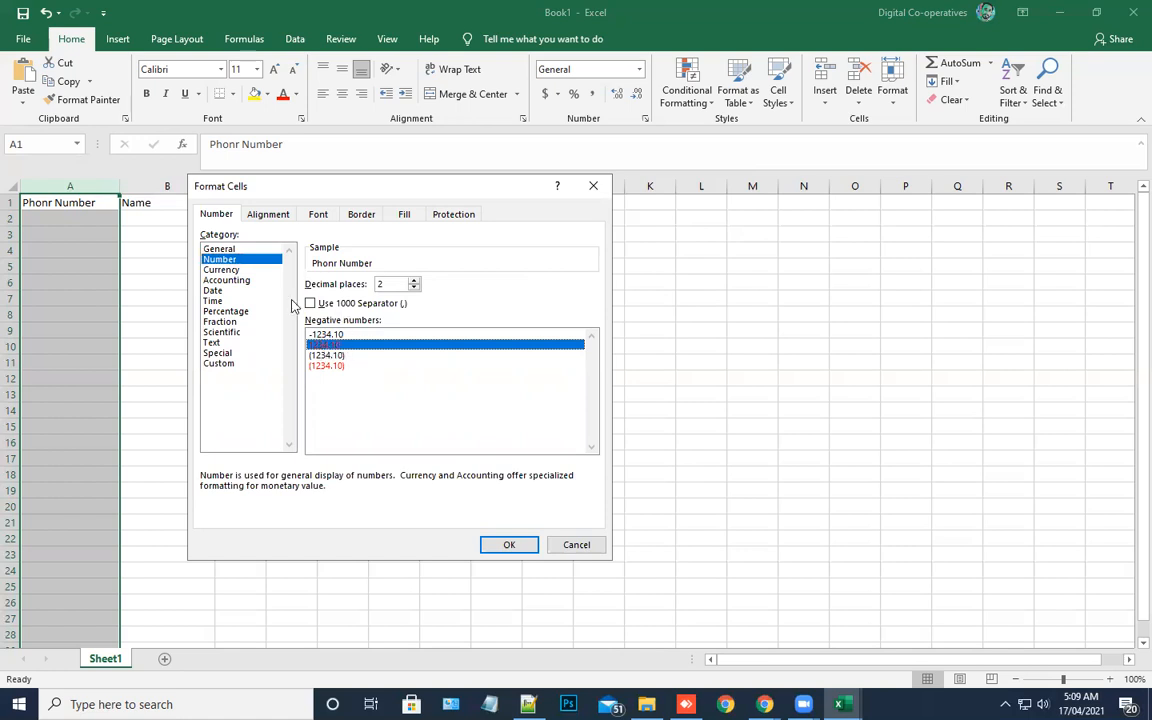
{"action": "left_click", "coordinate": [414, 288]}
{"action": "left_click", "coordinate": [414, 288]}
{"action": "left_click", "coordinate": [324, 347]}
{"action": "left_click", "coordinate": [512, 542]}
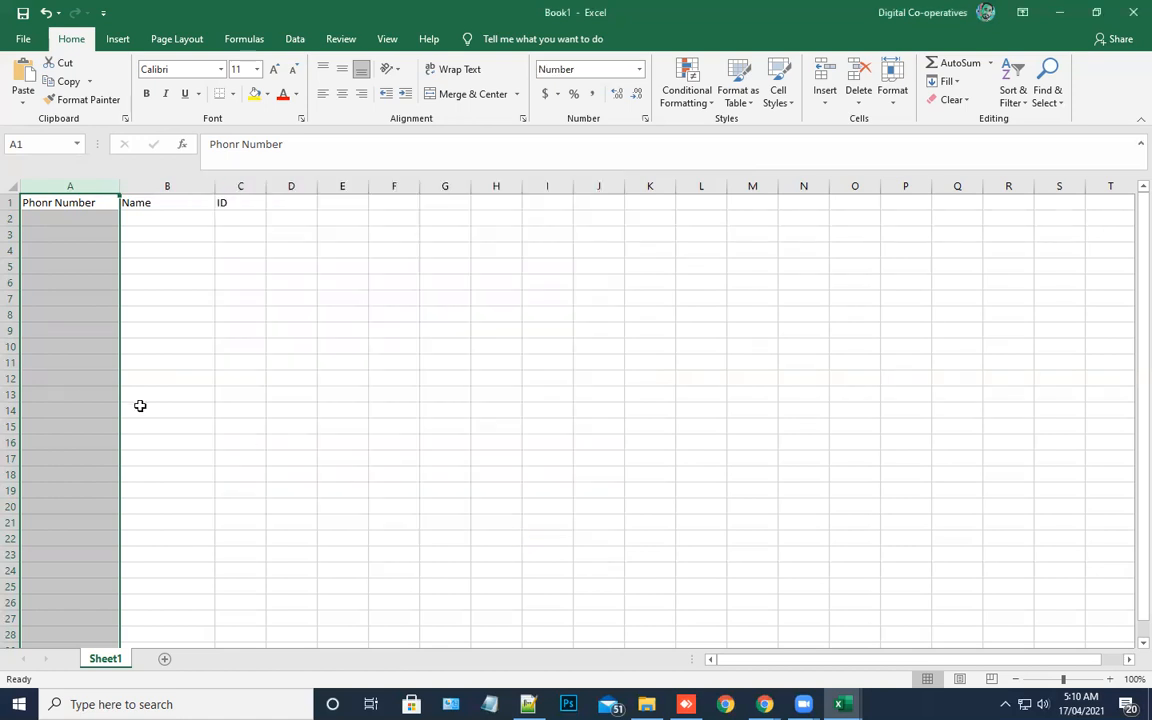
- Check the number format applied to cells in the phone number, name and ID columns
{"action": "left_click", "coordinate": [73, 219]}
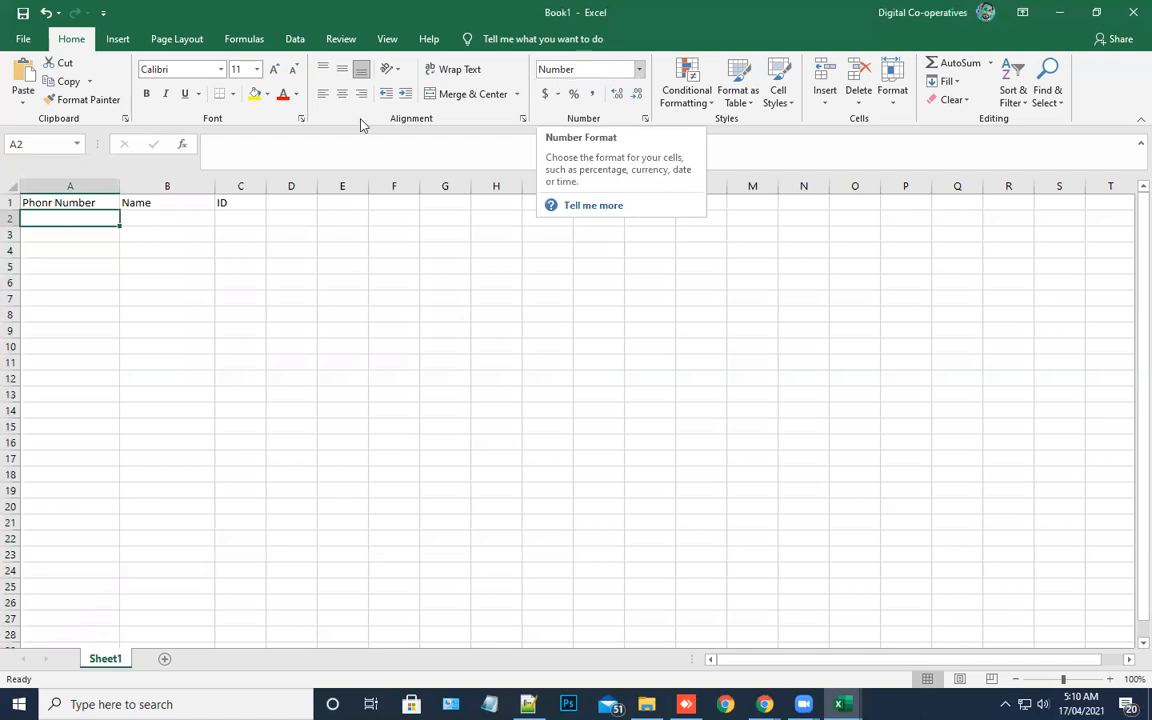
{"action": "left_click", "coordinate": [57, 202]}
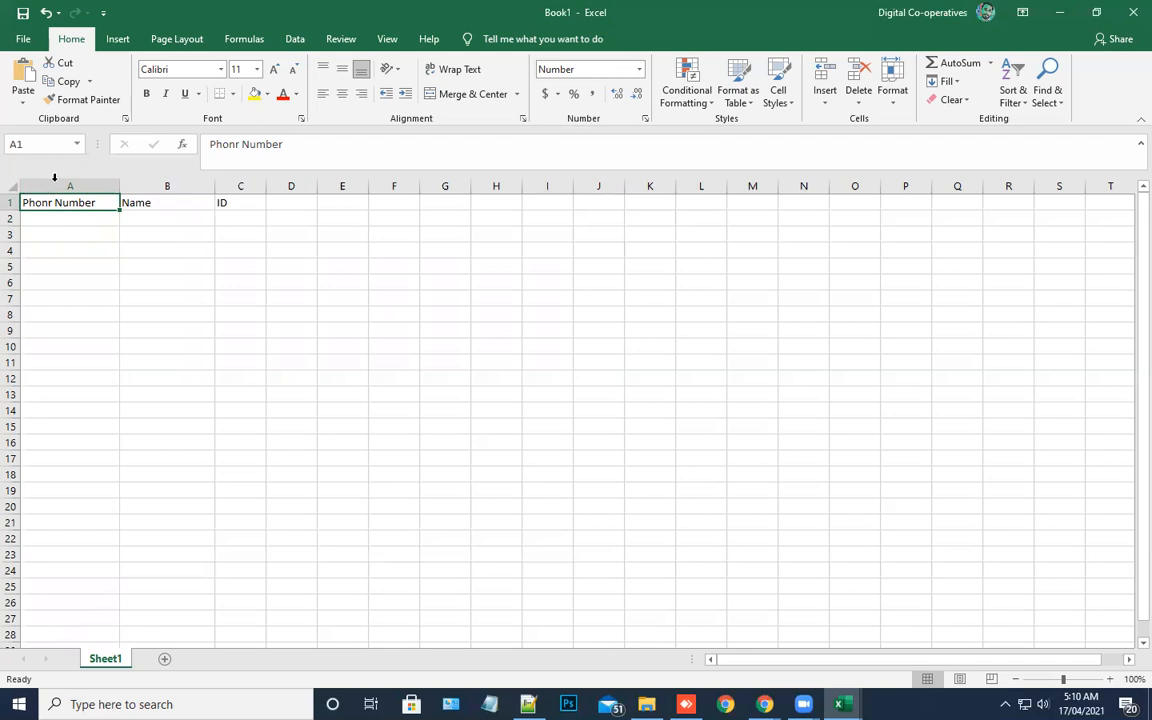
{"action": "left_click", "coordinate": [69, 294]}
{"action": "left_click", "coordinate": [60, 362]}
{"action": "left_click", "coordinate": [58, 292]}
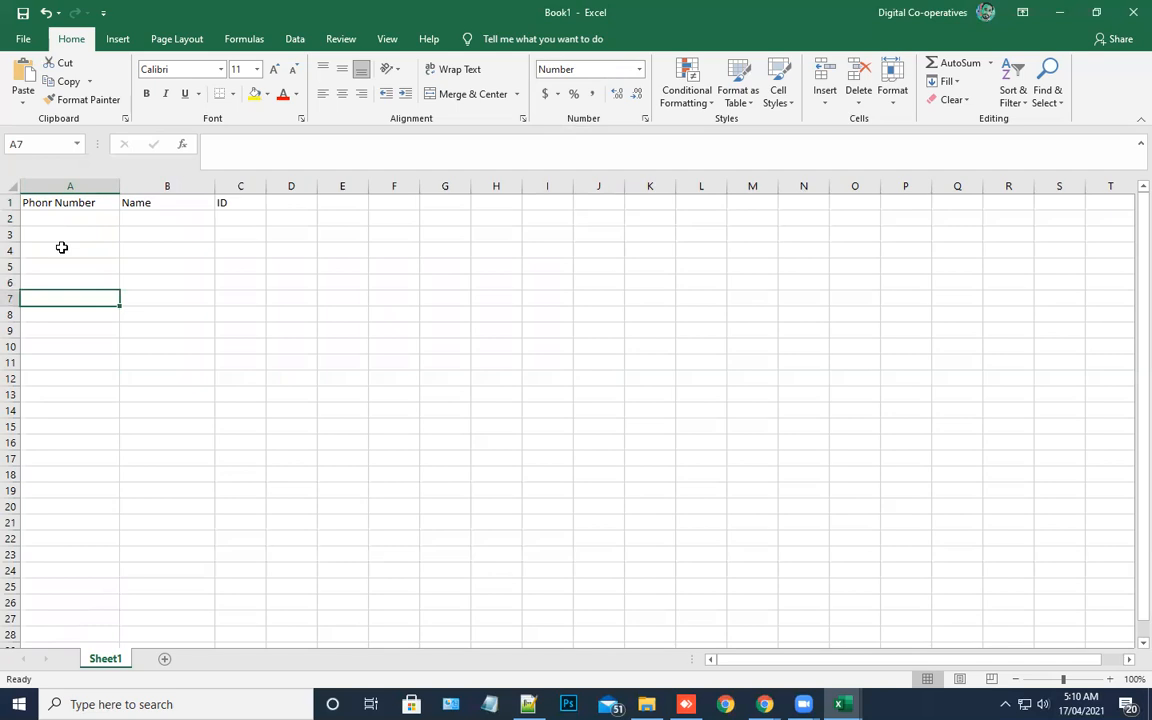
{"action": "left_click", "coordinate": [164, 217]}
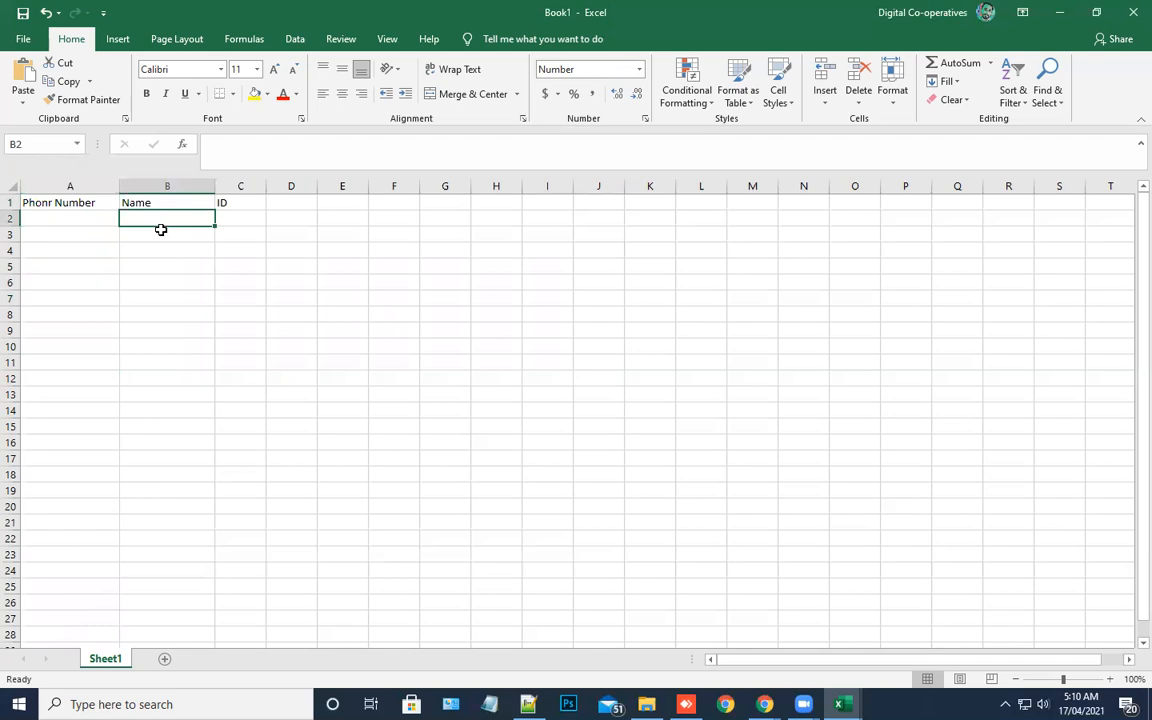
{"action": "left_click", "coordinate": [545, 69]}
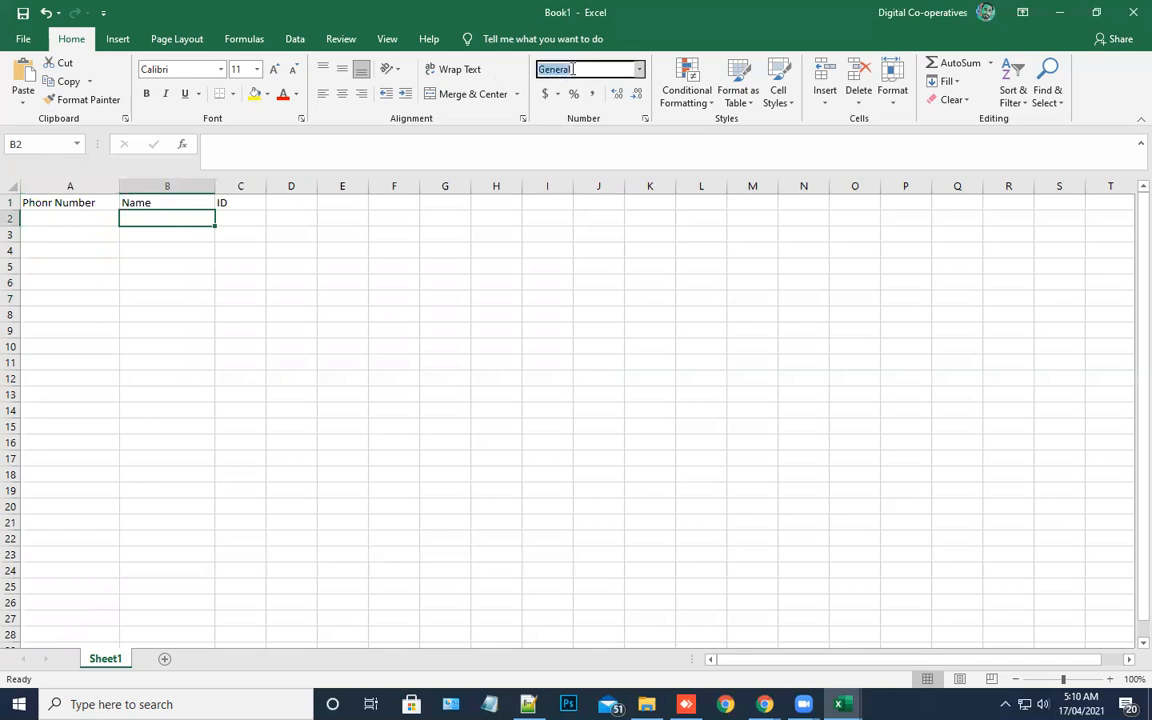
{"action": "left_click", "coordinate": [232, 218]}
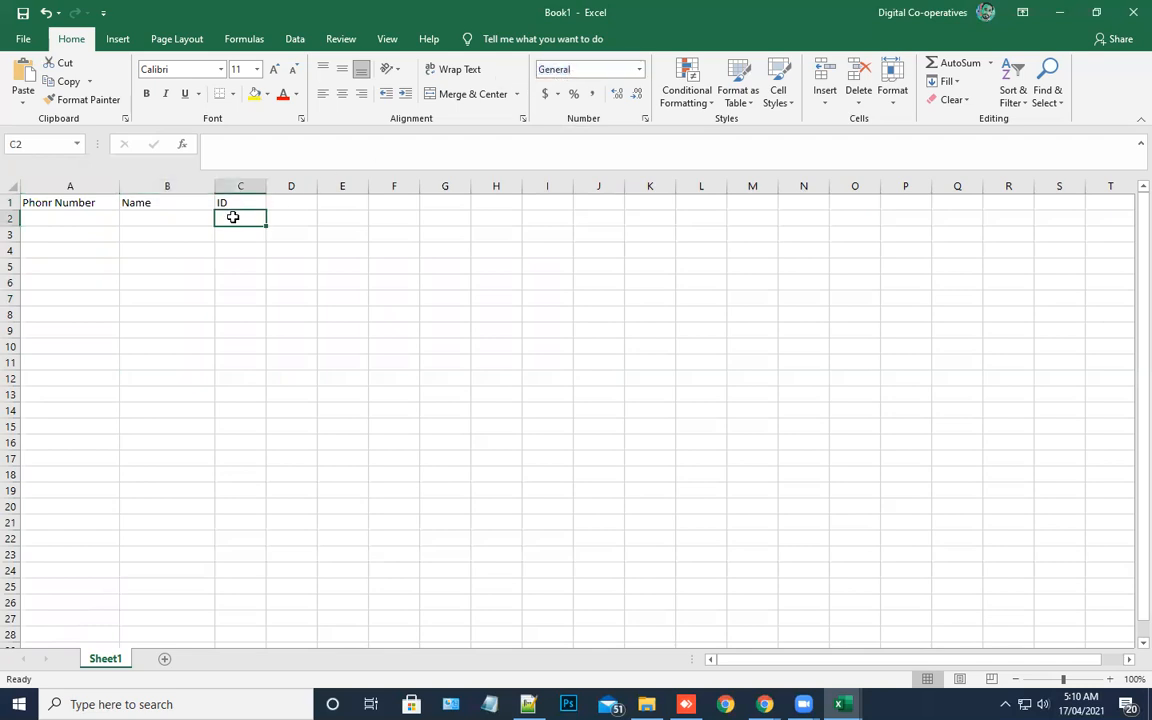
{"action": "left_click", "coordinate": [47, 222]}
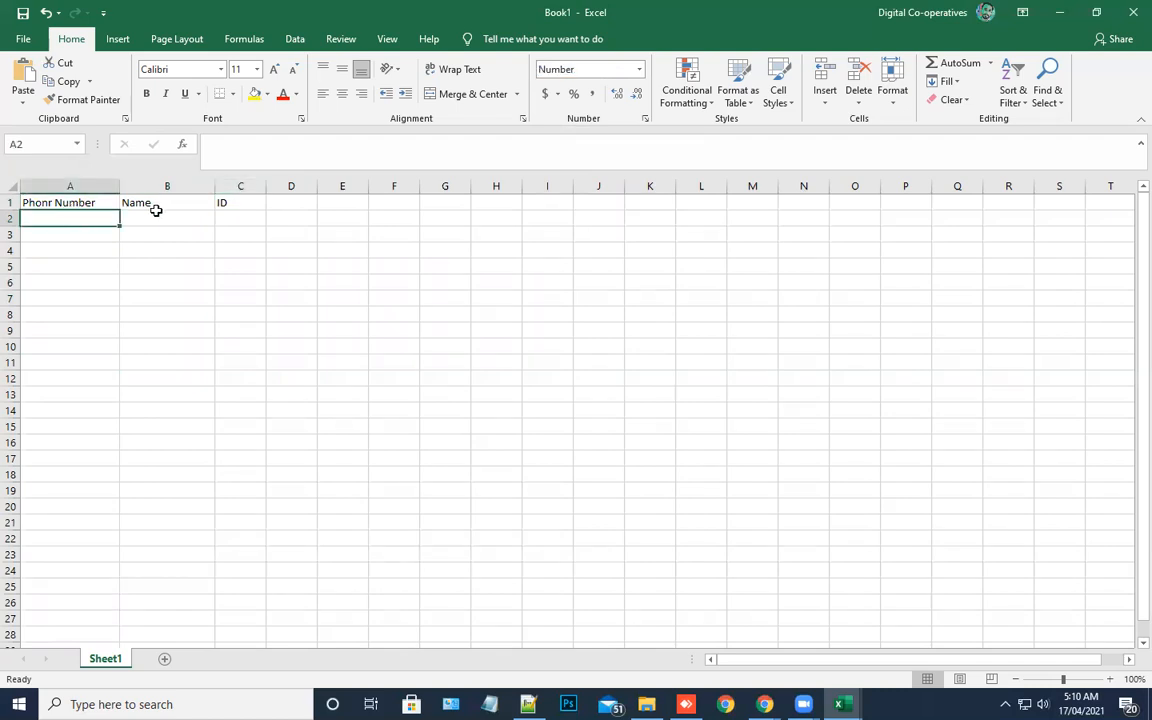
{"action": "left_click", "coordinate": [91, 181]}
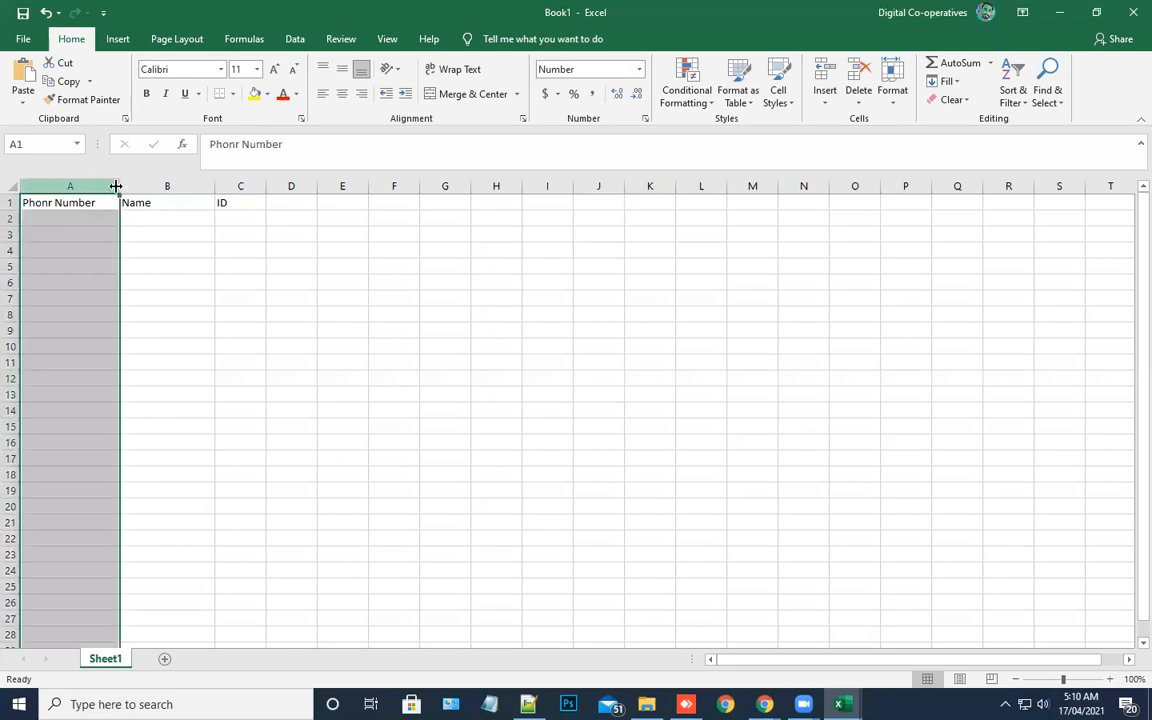
{"action": "left_click", "coordinate": [81, 229]}
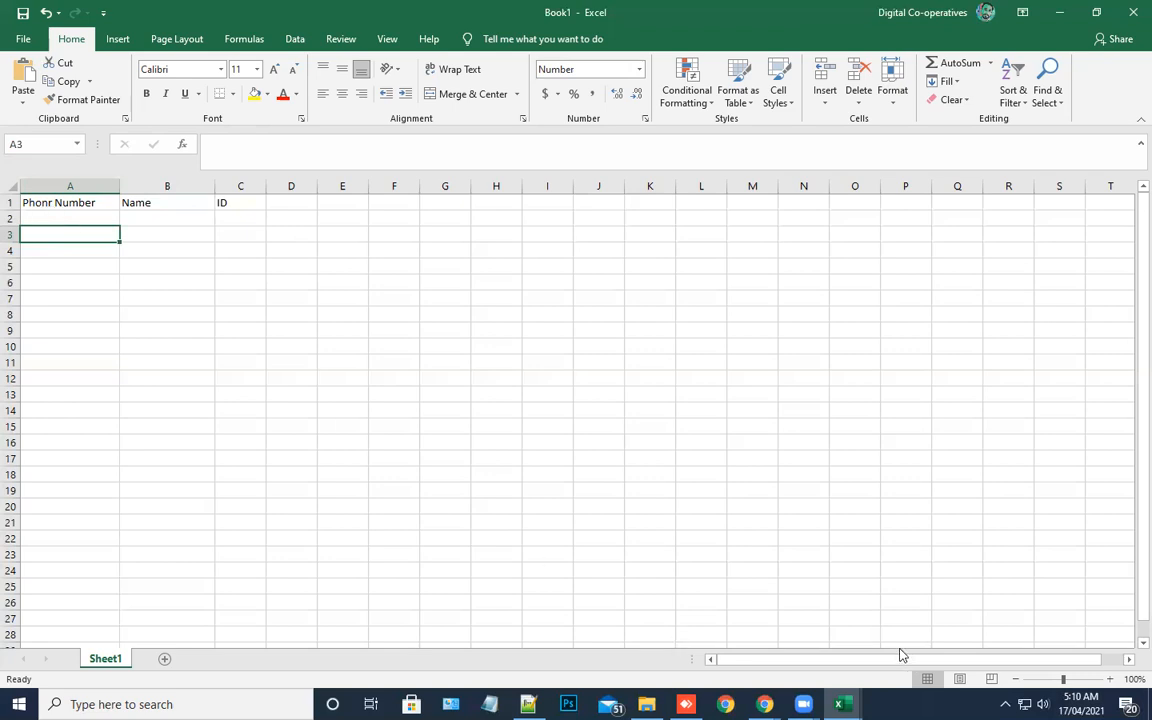
- Switch to the sample workbook and copy its two contact rows, range A2:C3
{"action": "mouse_move", "coordinate": [841, 704]}
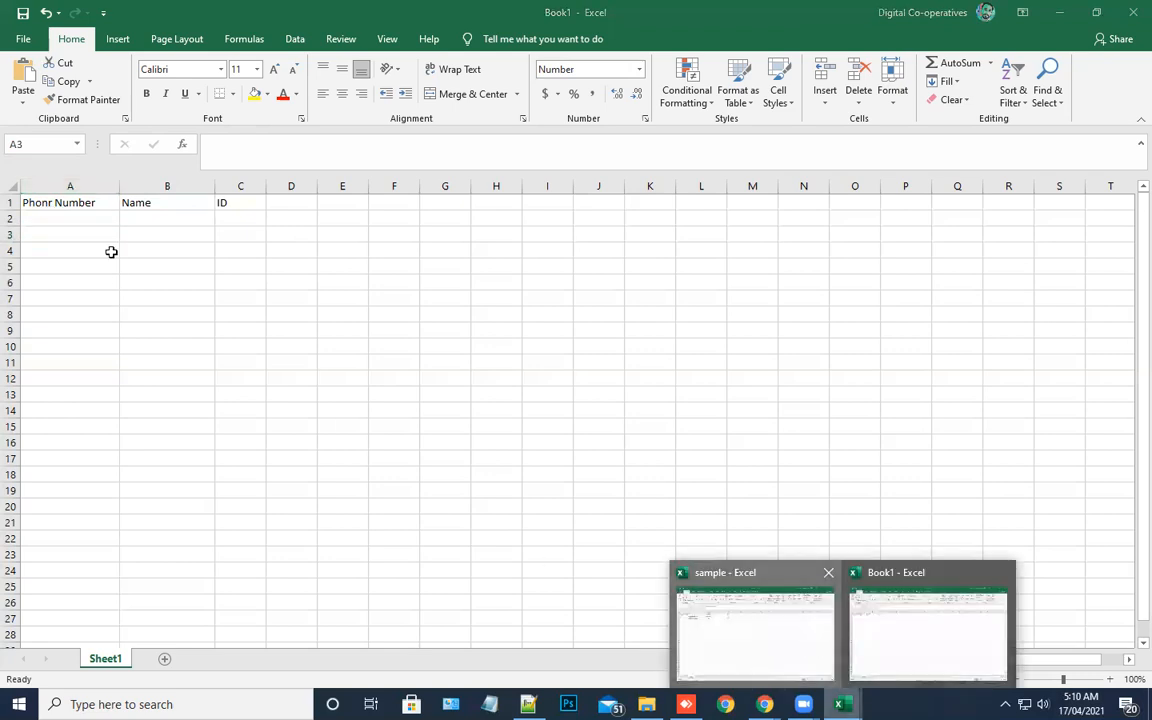
{"action": "left_click_drag", "start_coordinate": [90, 218], "coordinate": [357, 234]}
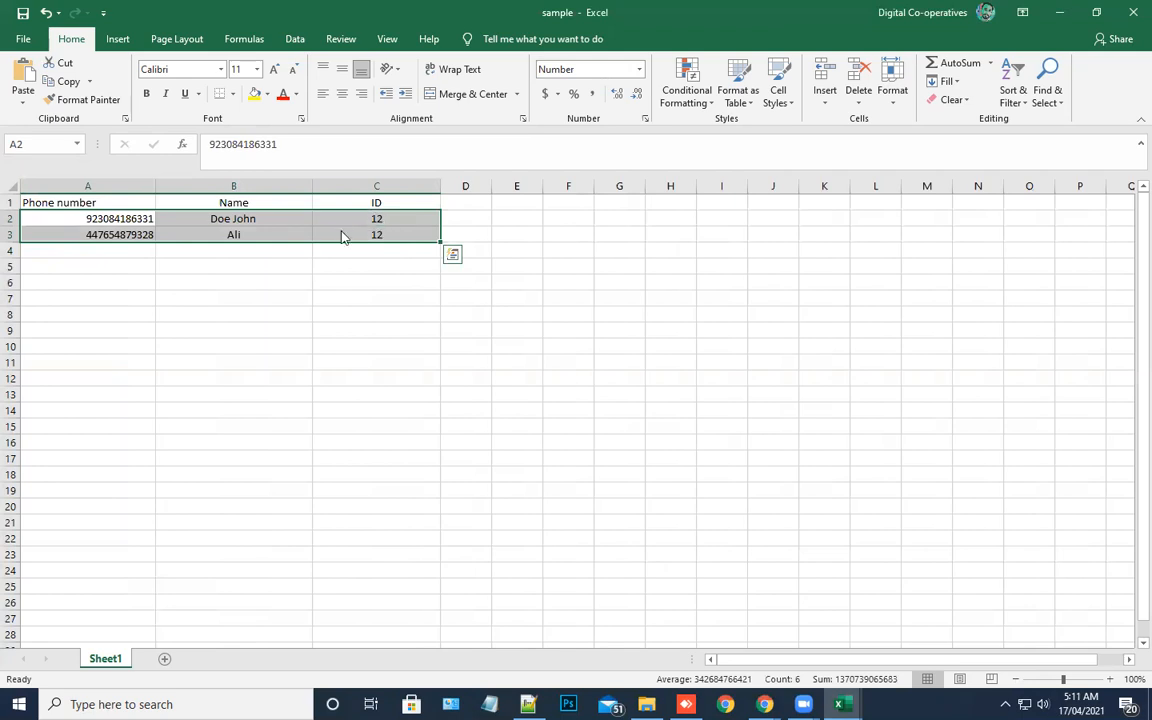
{"action": "right_click", "coordinate": [342, 234]}
{"action": "left_click", "coordinate": [365, 262]}
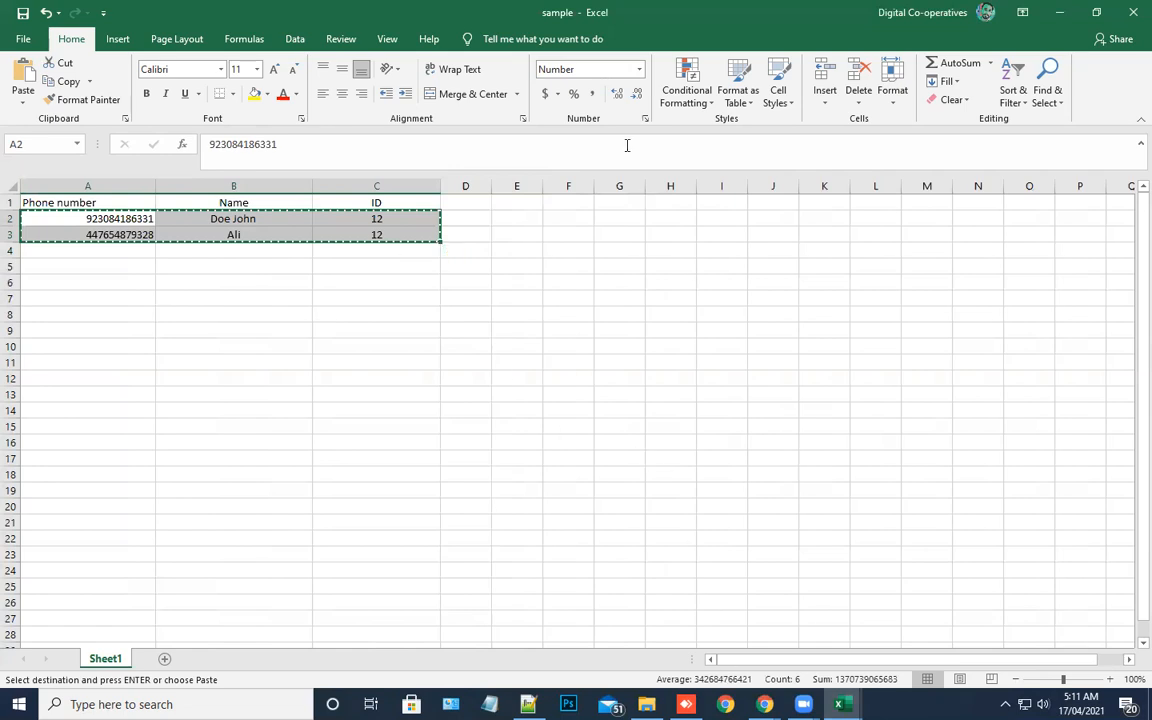
- Return to the Book1 workbook and paste the copied contact rows starting at cell A2
{"action": "left_click", "coordinate": [765, 704]}
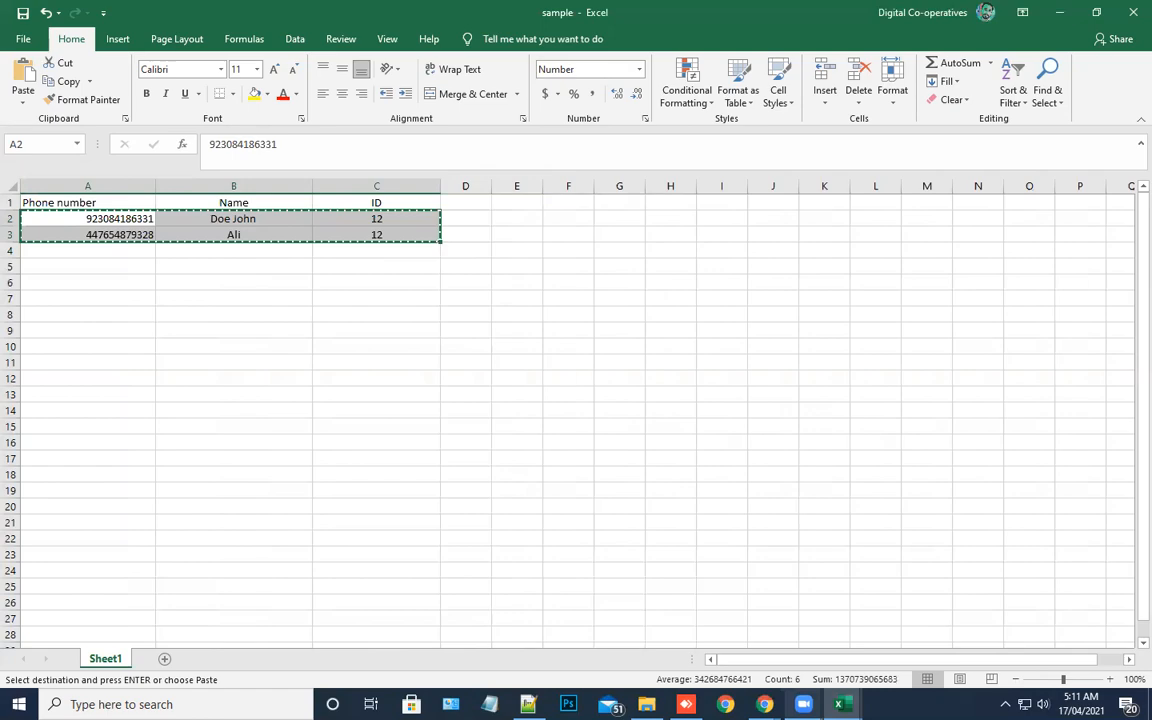
{"action": "left_click", "coordinate": [765, 704]}
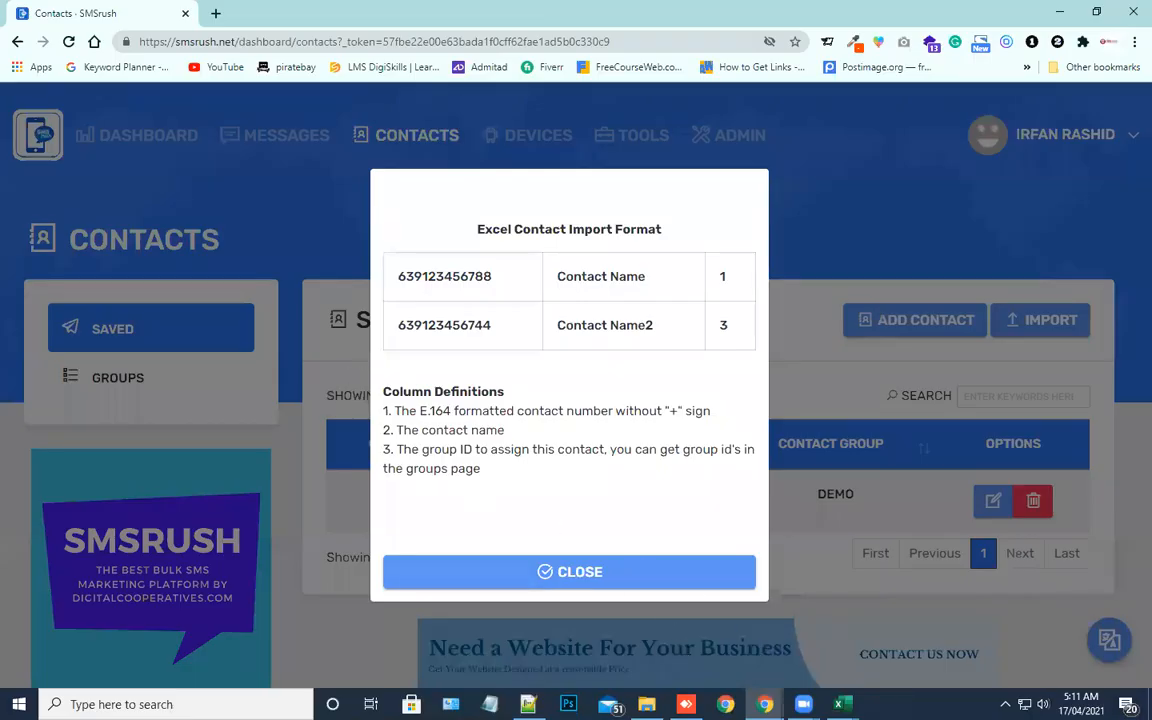
{"action": "left_click", "coordinate": [842, 704]}
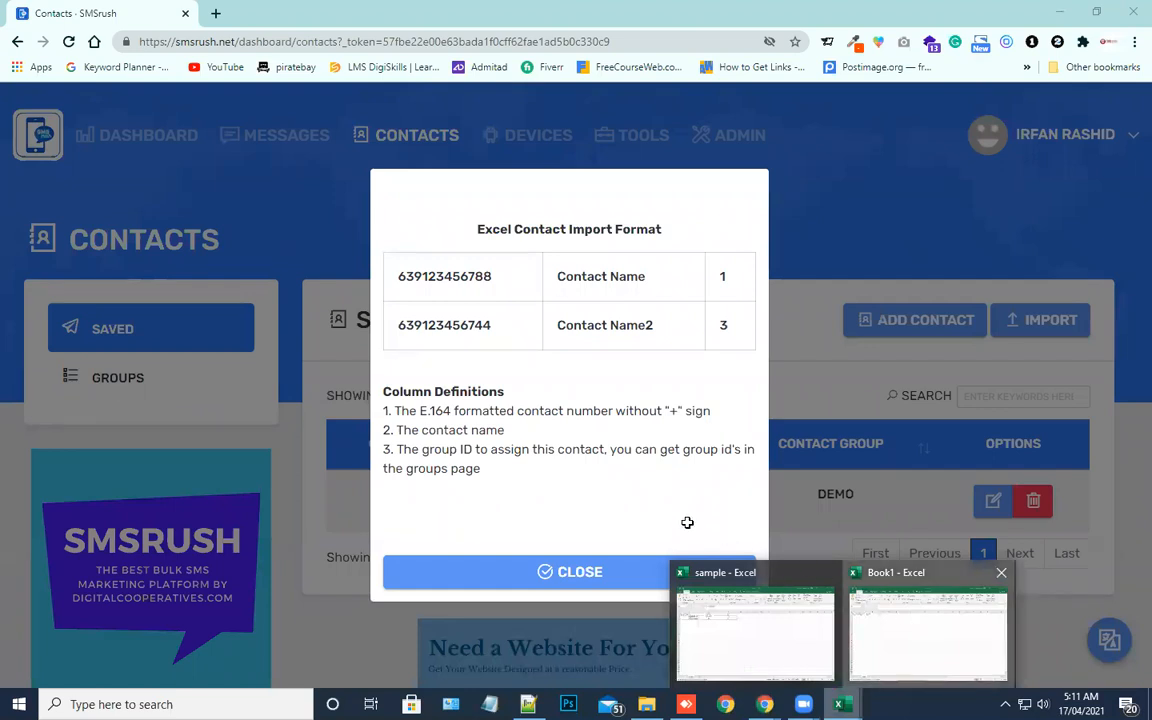
{"action": "left_click", "coordinate": [921, 626]}
{"action": "left_click", "coordinate": [64, 221]}
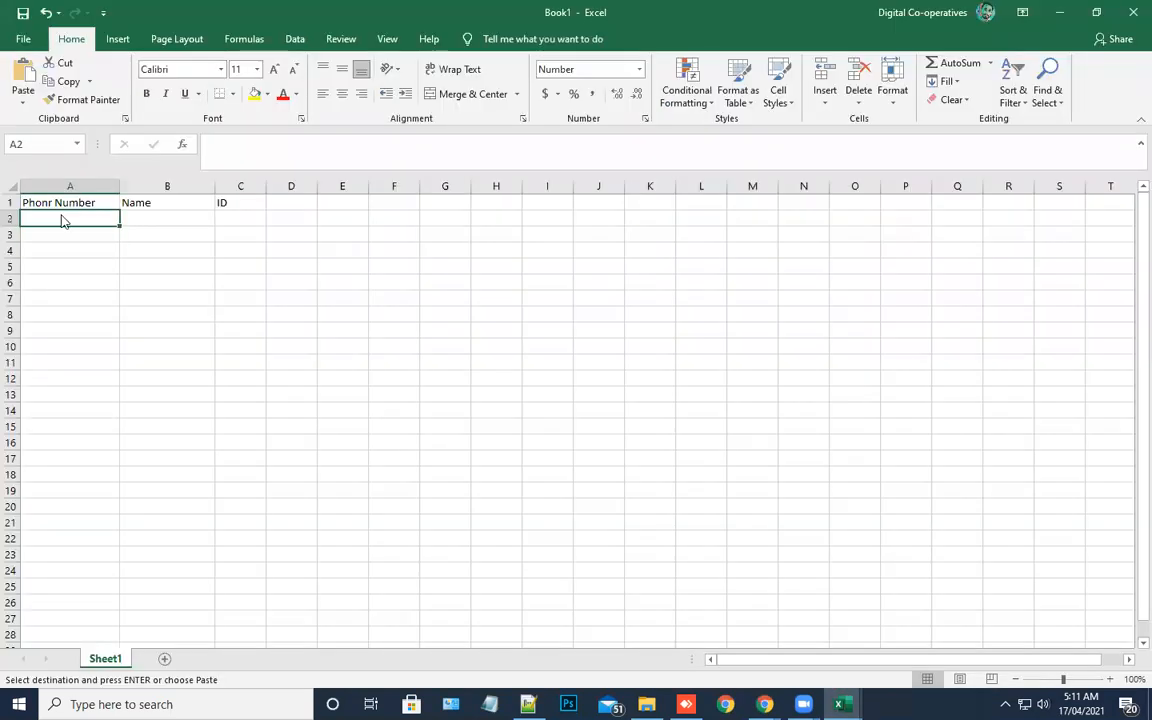
{"action": "right_click", "coordinate": [65, 225]}
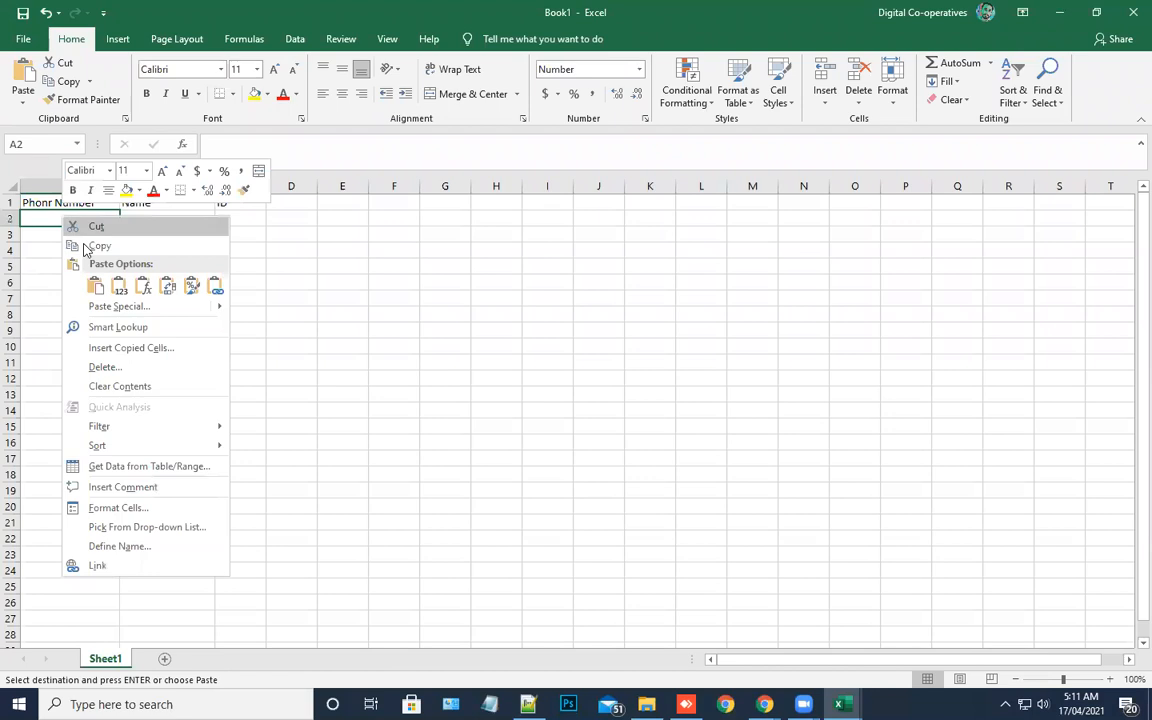
{"action": "left_click", "coordinate": [90, 246]}
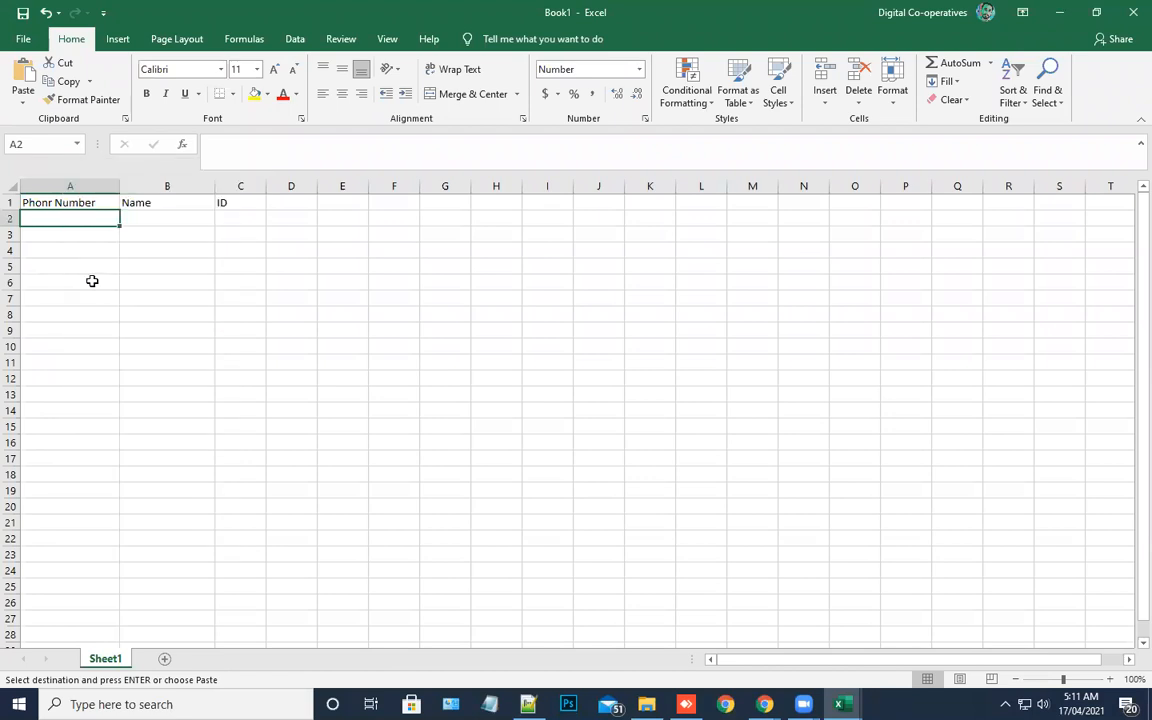
{"action": "key", "text": "ctrl+v"}
{"action": "left_click", "coordinate": [92, 281]}
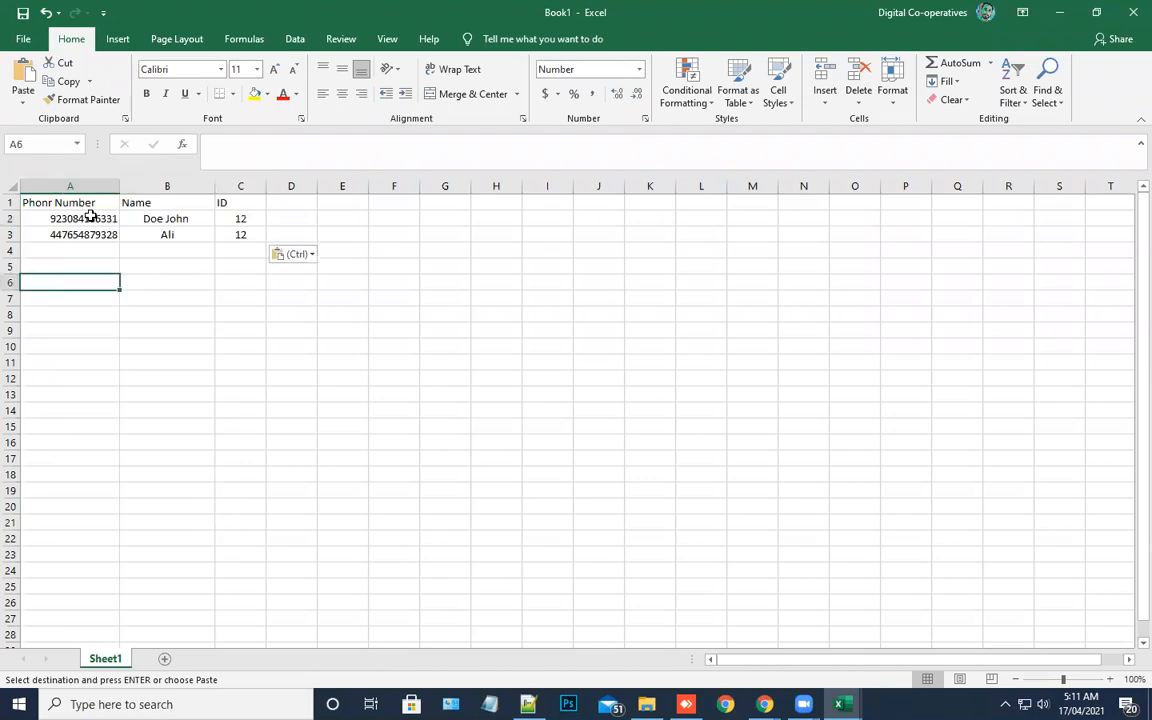
- Review the pasted phone number, name and ID cells and the number format of column A
{"action": "left_click", "coordinate": [91, 216]}
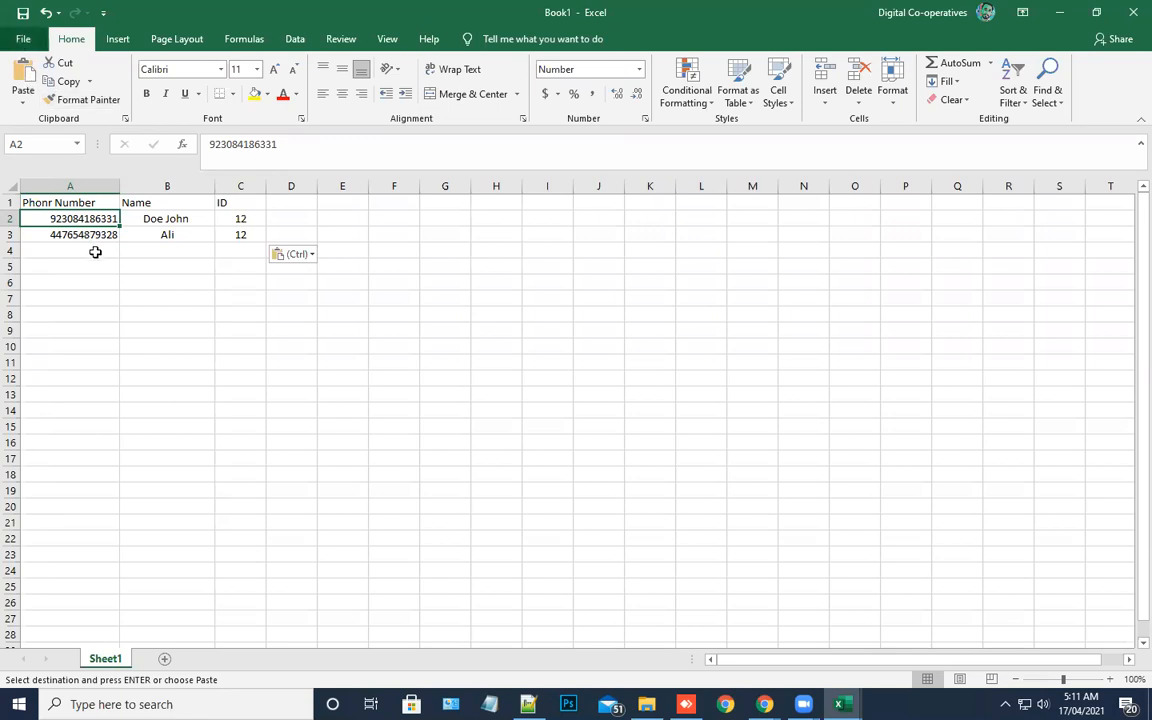
{"action": "left_click", "coordinate": [75, 188]}
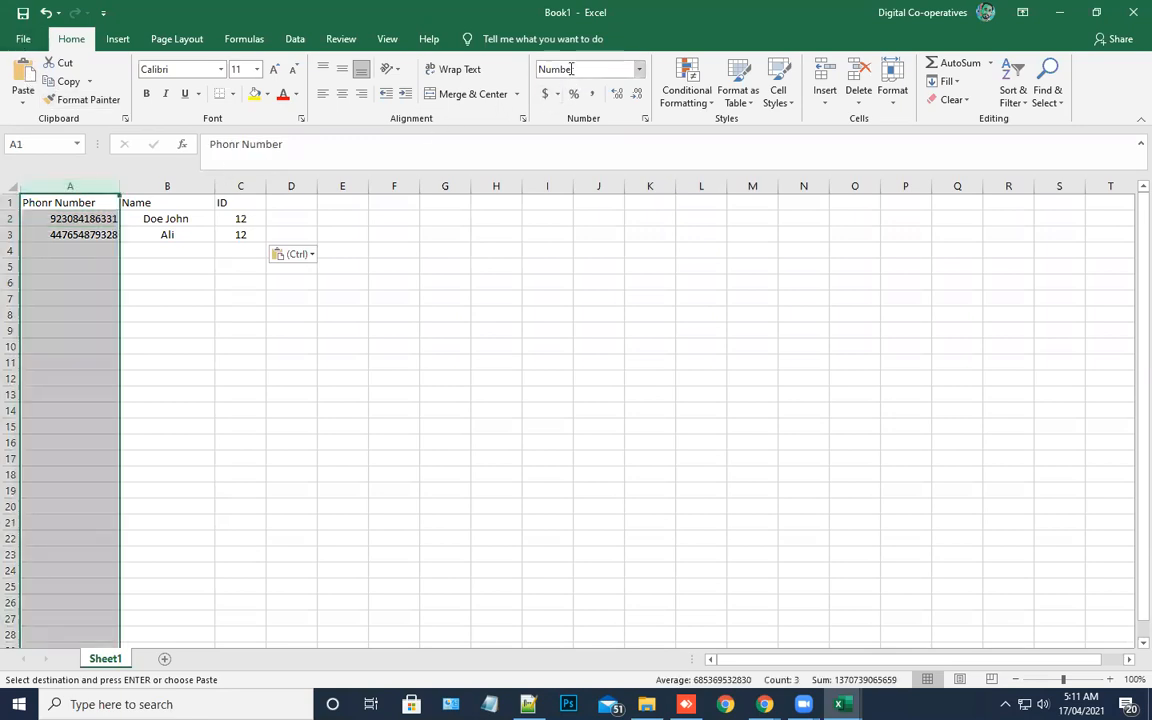
{"action": "left_click", "coordinate": [147, 219]}
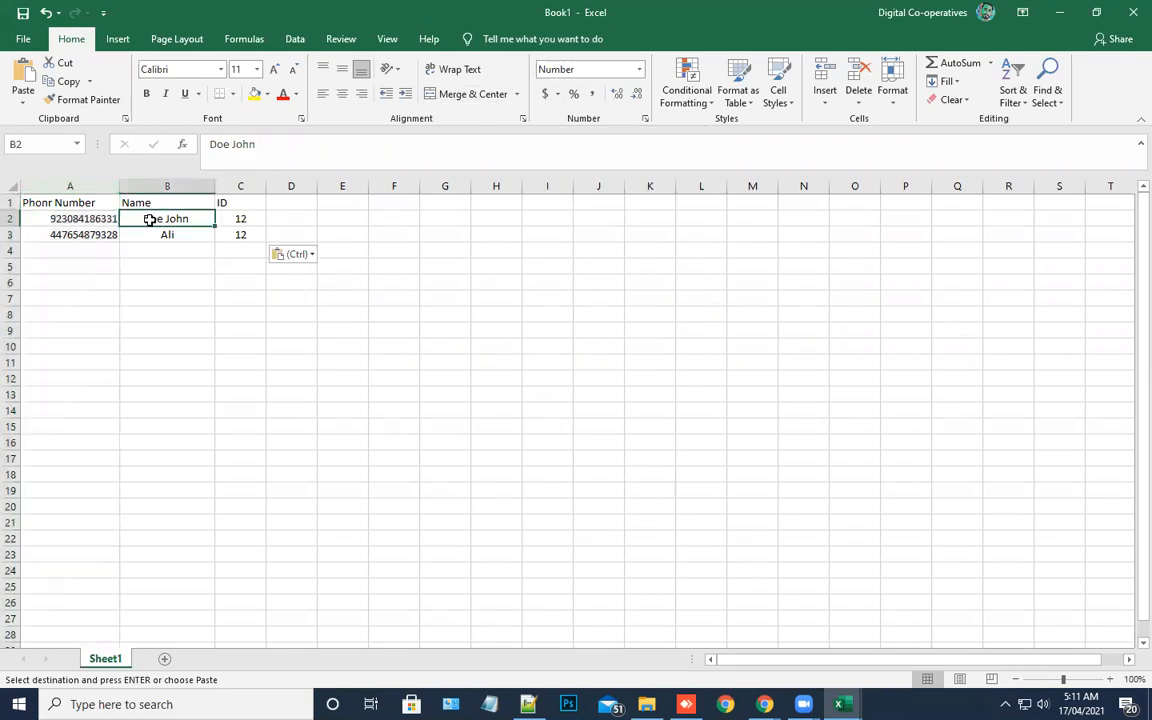
{"action": "left_click", "coordinate": [238, 217]}
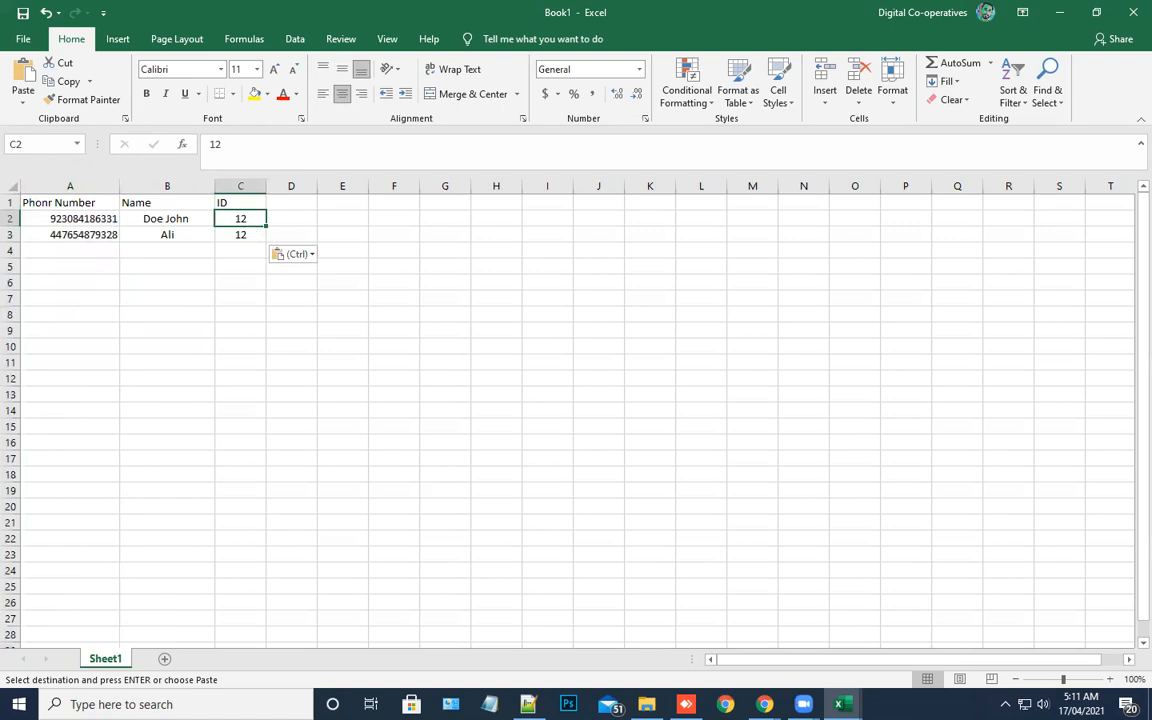
- Switch to the SMSrush Contacts page in Chrome and close the Excel import format dialog
{"action": "left_click", "coordinate": [764, 704]}
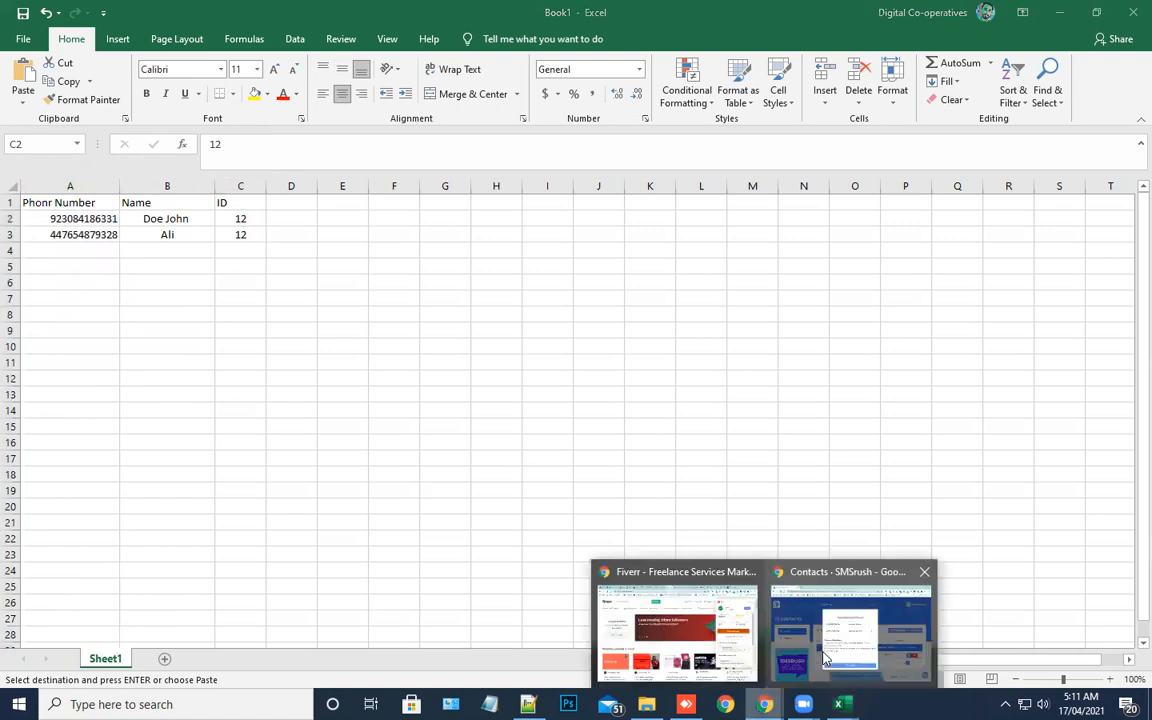
{"action": "left_click", "coordinate": [825, 657]}
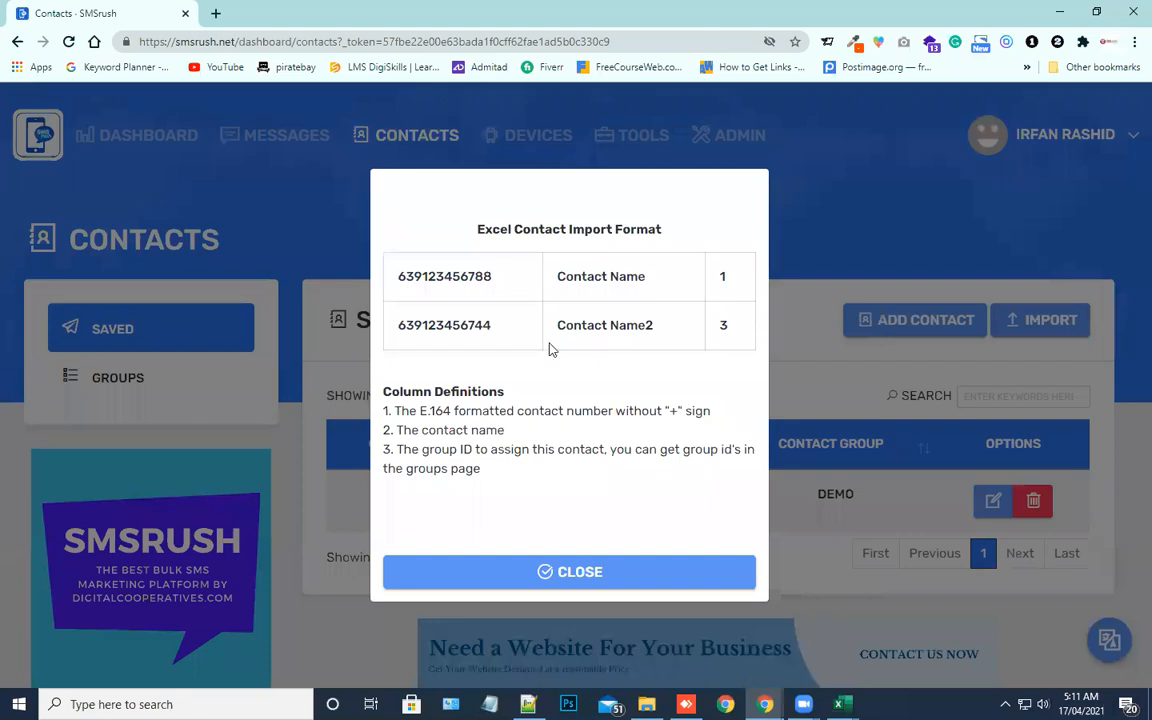
{"action": "left_click", "coordinate": [576, 580]}
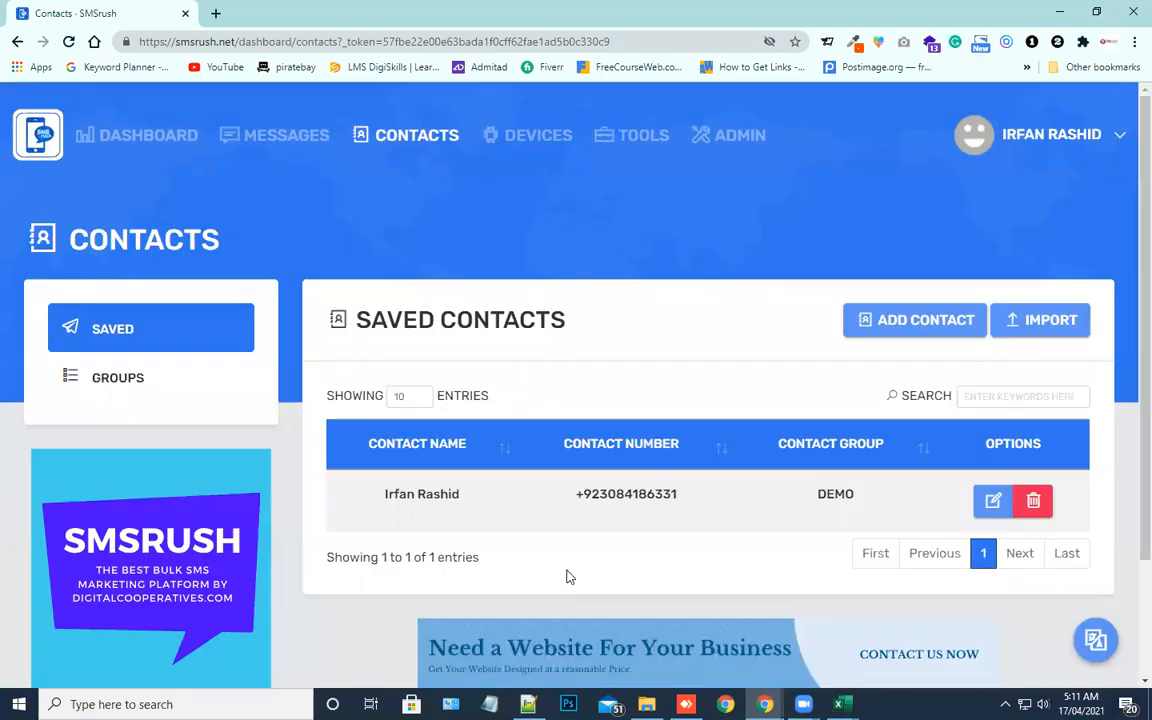
- Look up the Demo 2 group's ID in SMSrush, switch to Book1 in Excel and enter 335 in cells C2:C3
{"action": "left_click", "coordinate": [118, 380]}
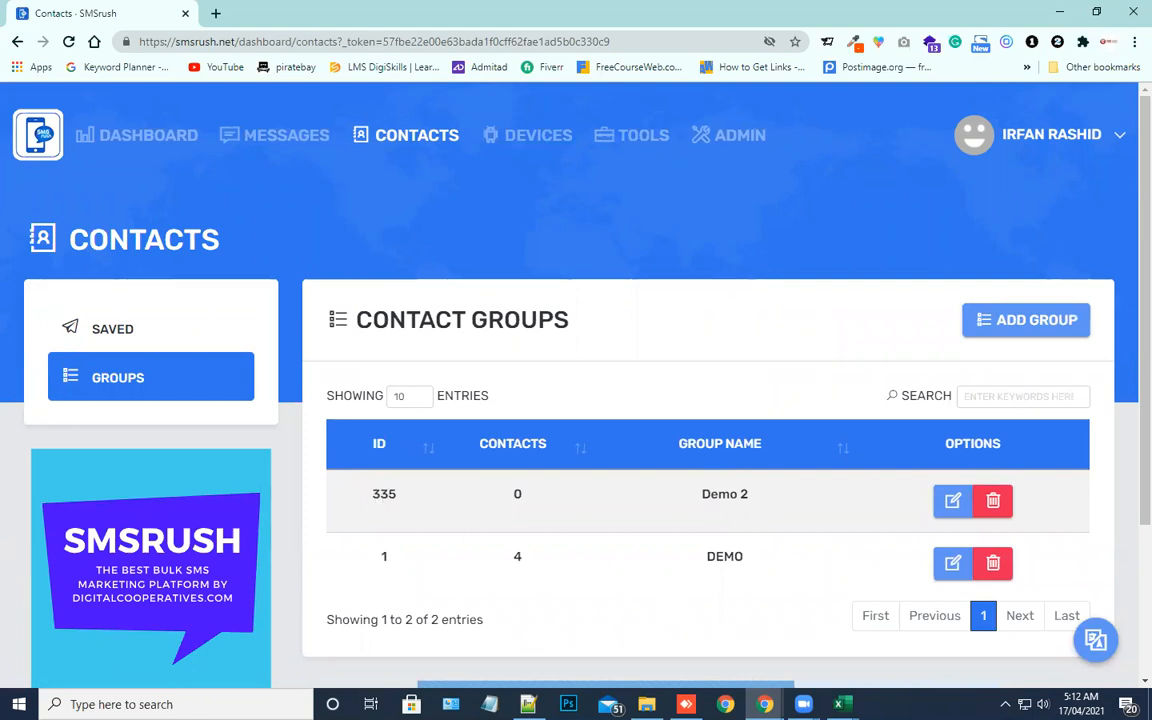
{"action": "key", "text": "alt+Tab"}
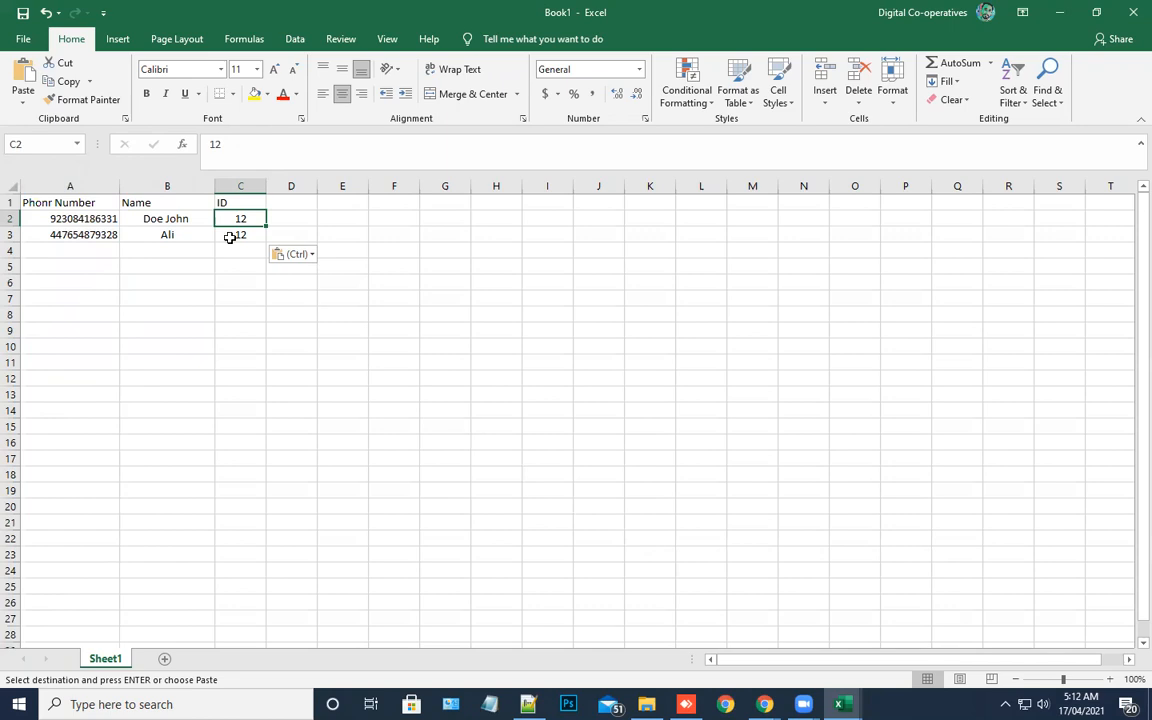
{"action": "type", "text": "335"}
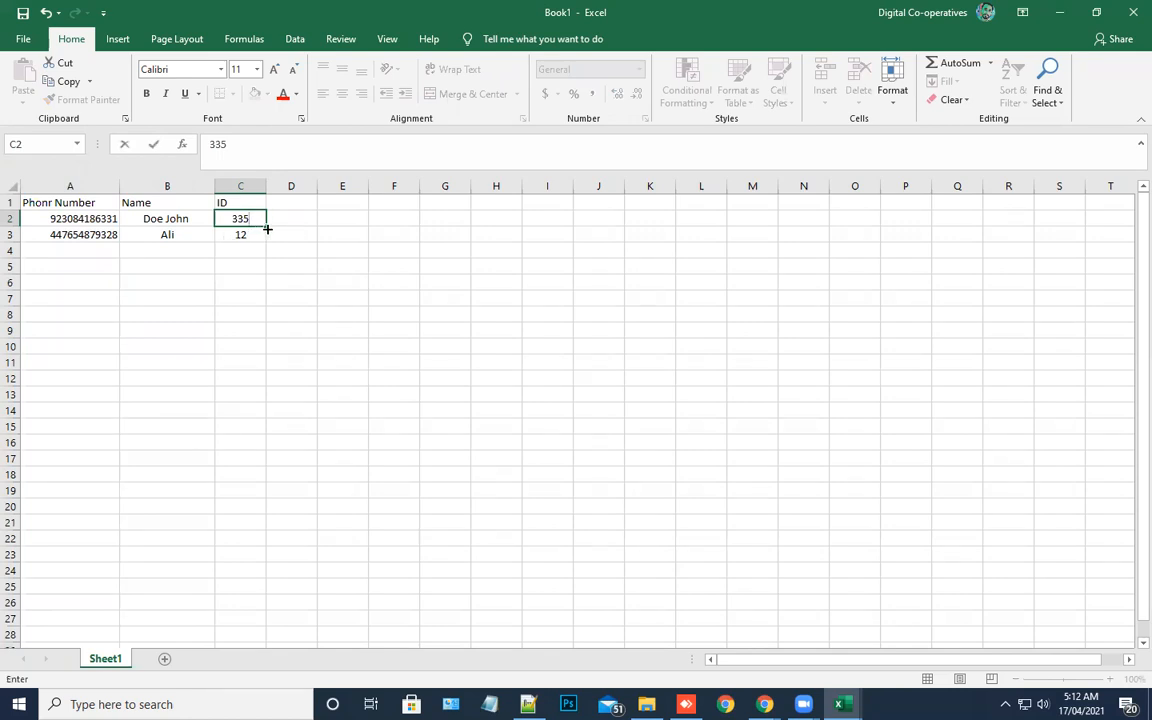
{"action": "left_click_drag", "start_coordinate": [267, 224], "coordinate": [268, 241]}
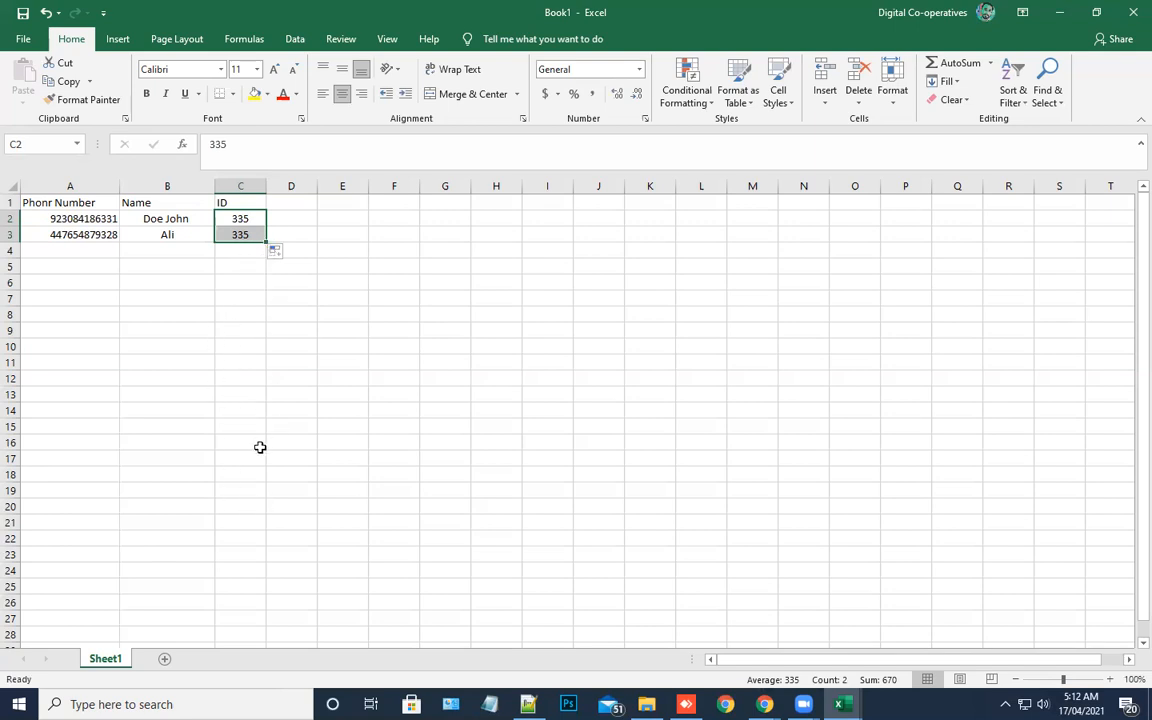
- Save the workbook as Book1-2 in the Contact Import Sample folder on the Desktop
{"action": "left_click", "coordinate": [84, 233]}
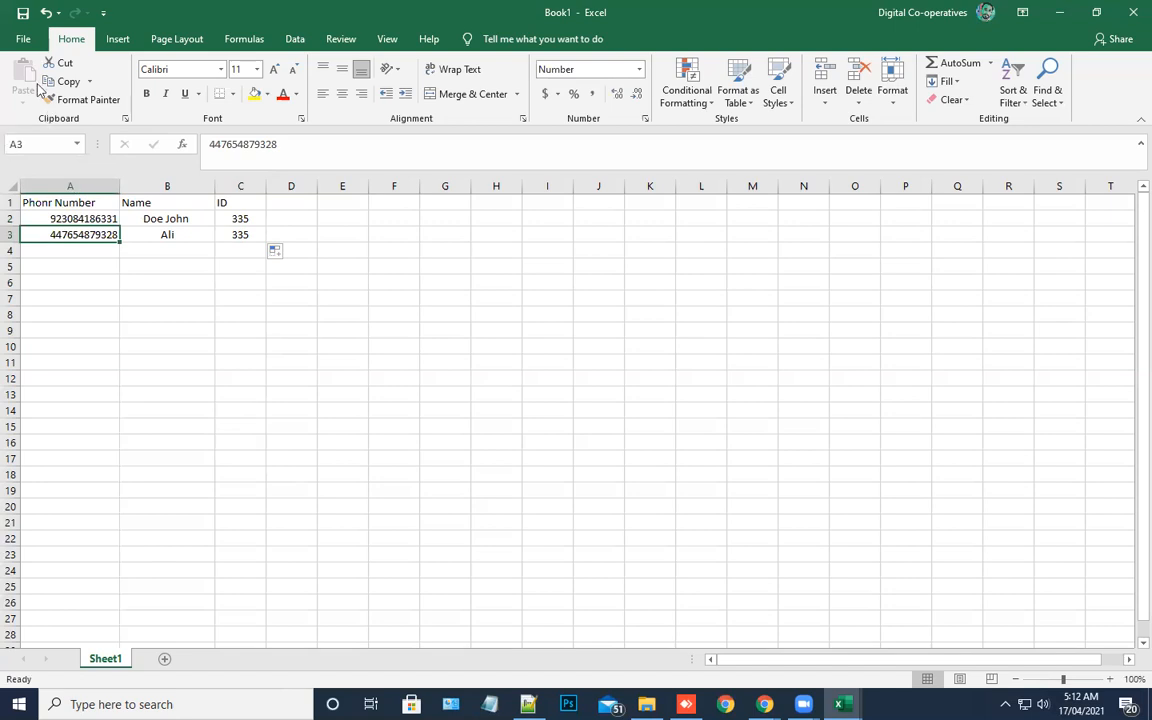
{"action": "left_click", "coordinate": [28, 44]}
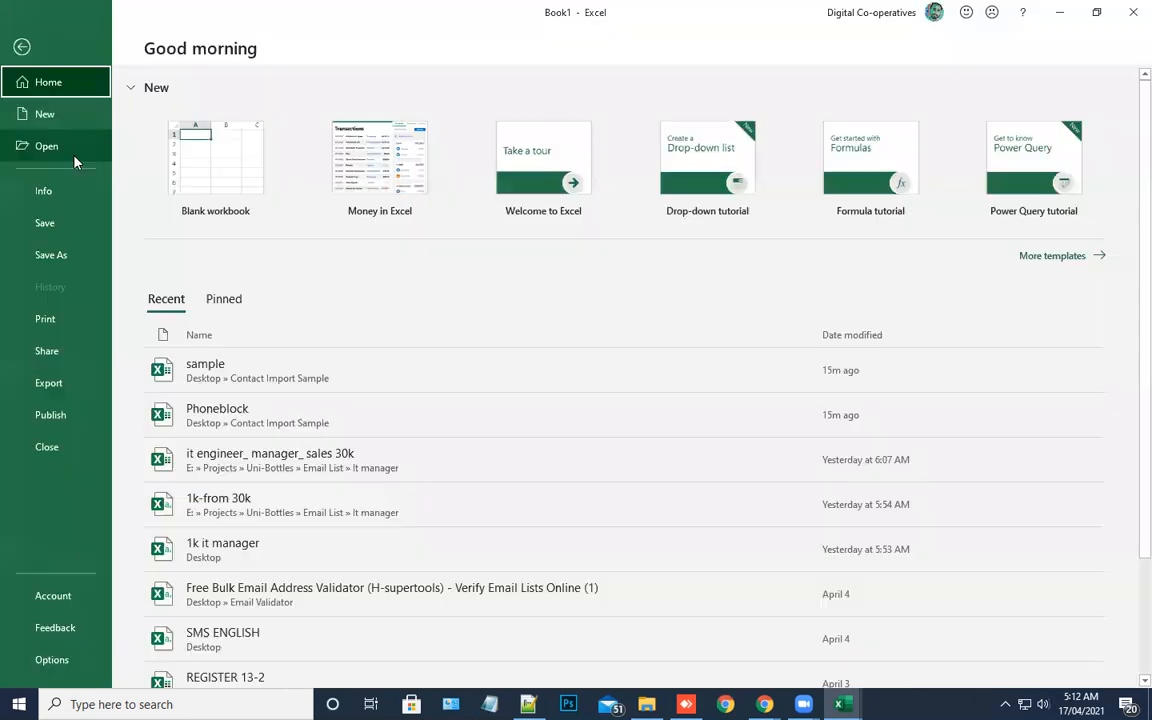
{"action": "left_click", "coordinate": [51, 256]}
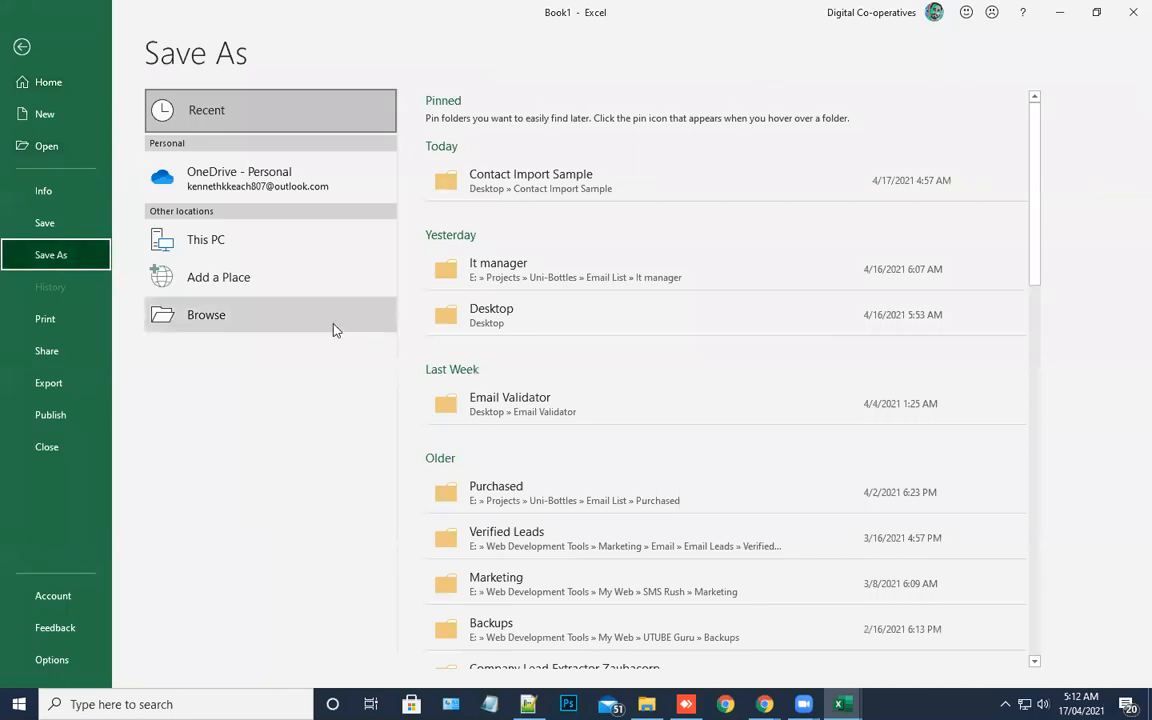
{"action": "left_click", "coordinate": [534, 186]}
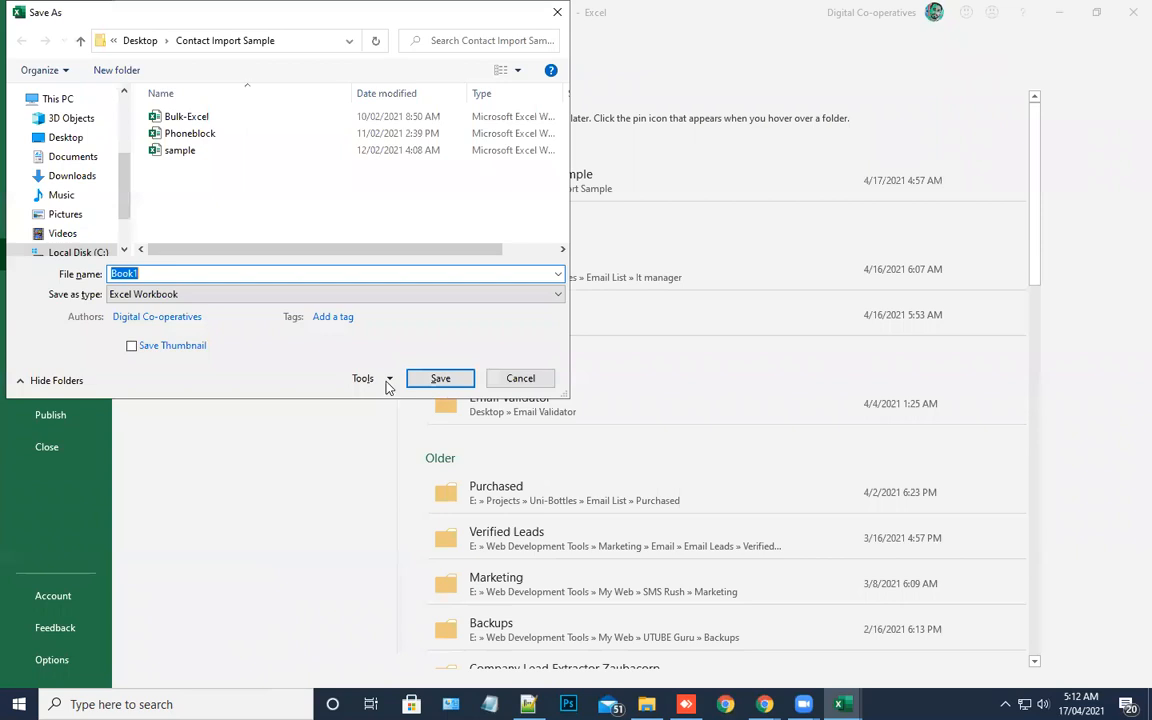
{"action": "left_click", "coordinate": [174, 268]}
{"action": "type", "text": "-2"}
{"action": "left_click", "coordinate": [441, 377]}
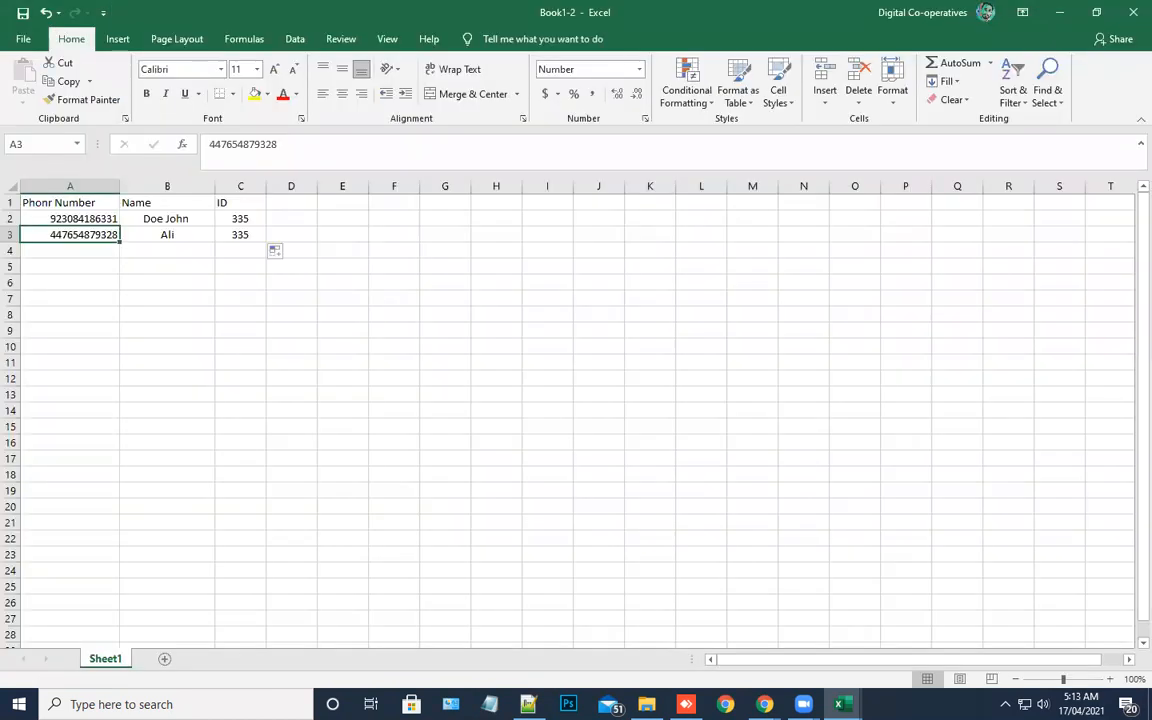
- Switch to the SMSrush Contacts page in Chrome and show the saved contacts
{"action": "left_click", "coordinate": [764, 704]}
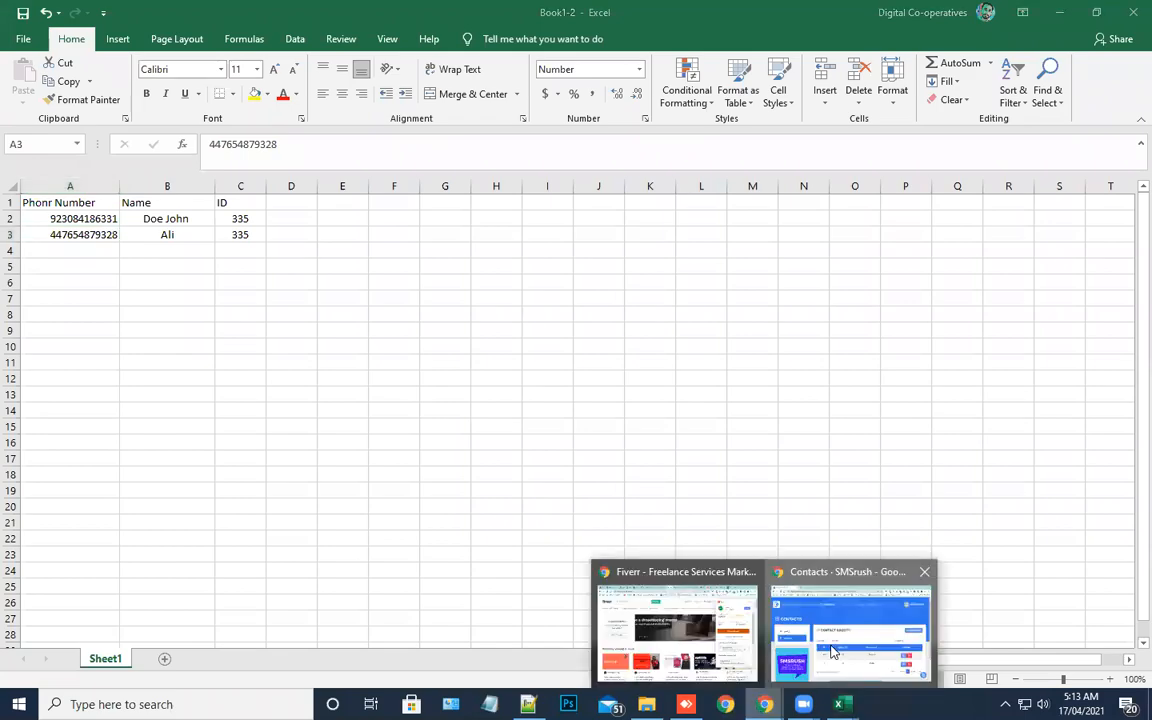
{"action": "left_click", "coordinate": [833, 651]}
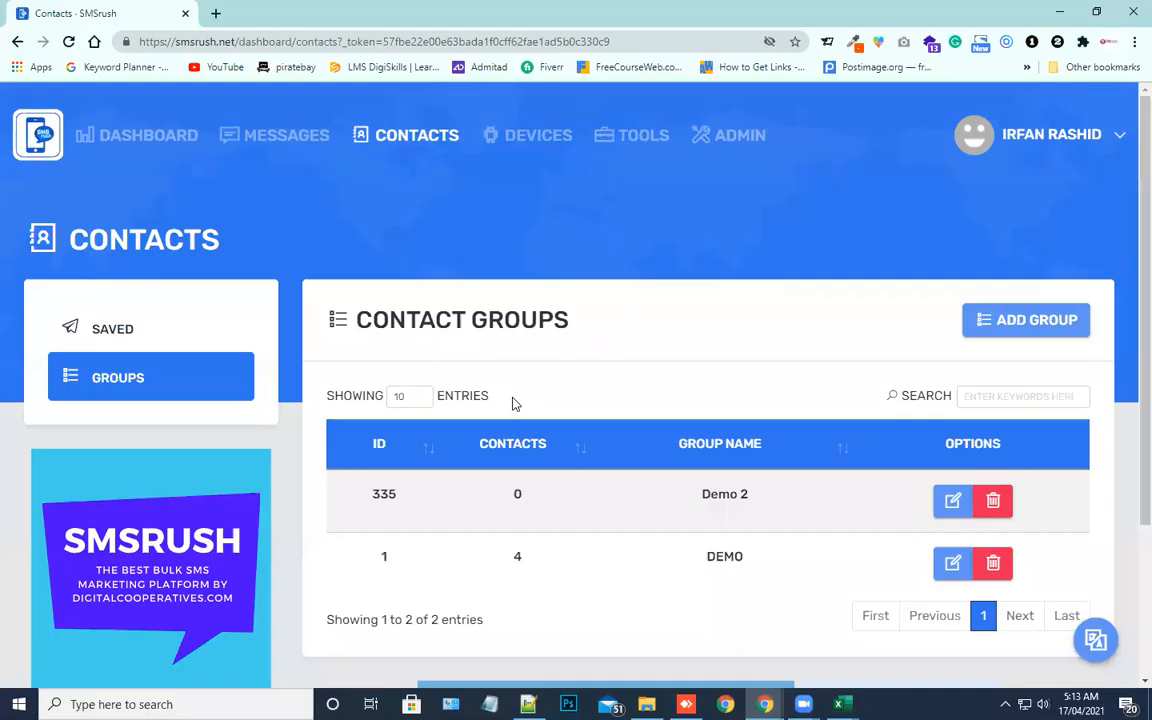
{"action": "left_click", "coordinate": [92, 340]}
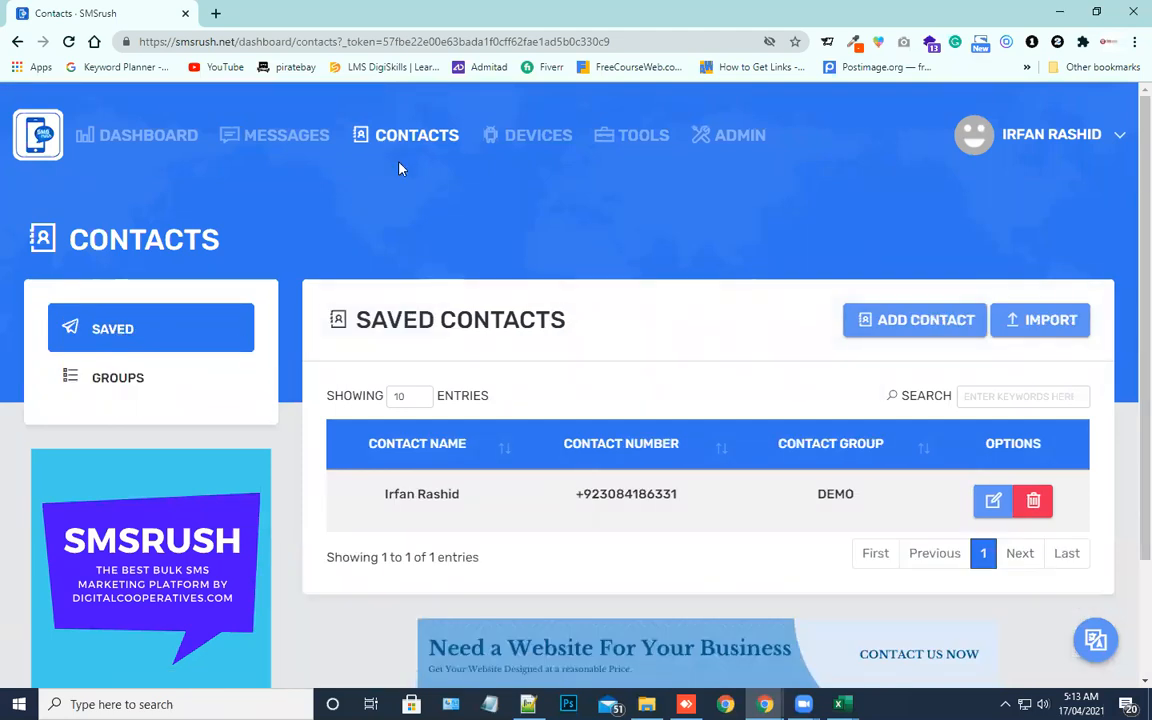
- Import contacts into SMSrush from Book1-2.xlsx in the Desktop's Contact Import Sample folder
{"action": "left_click", "coordinate": [1030, 322]}
{"action": "left_click", "coordinate": [437, 388]}
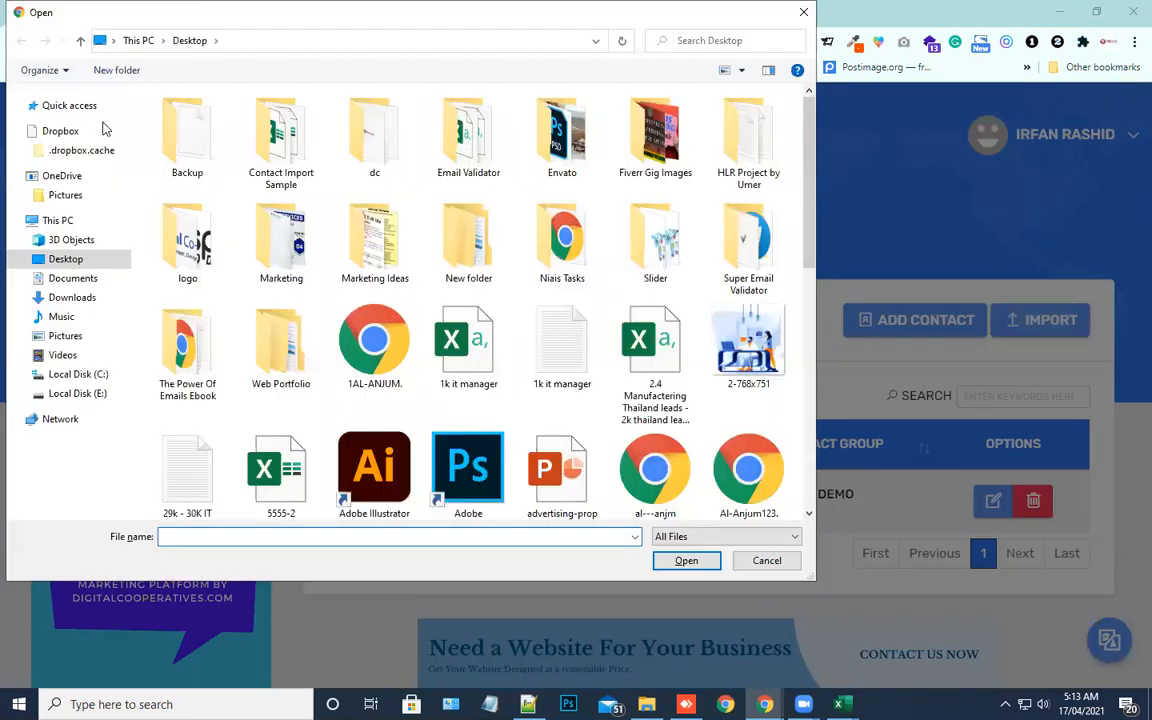
{"action": "double_click", "coordinate": [266, 145]}
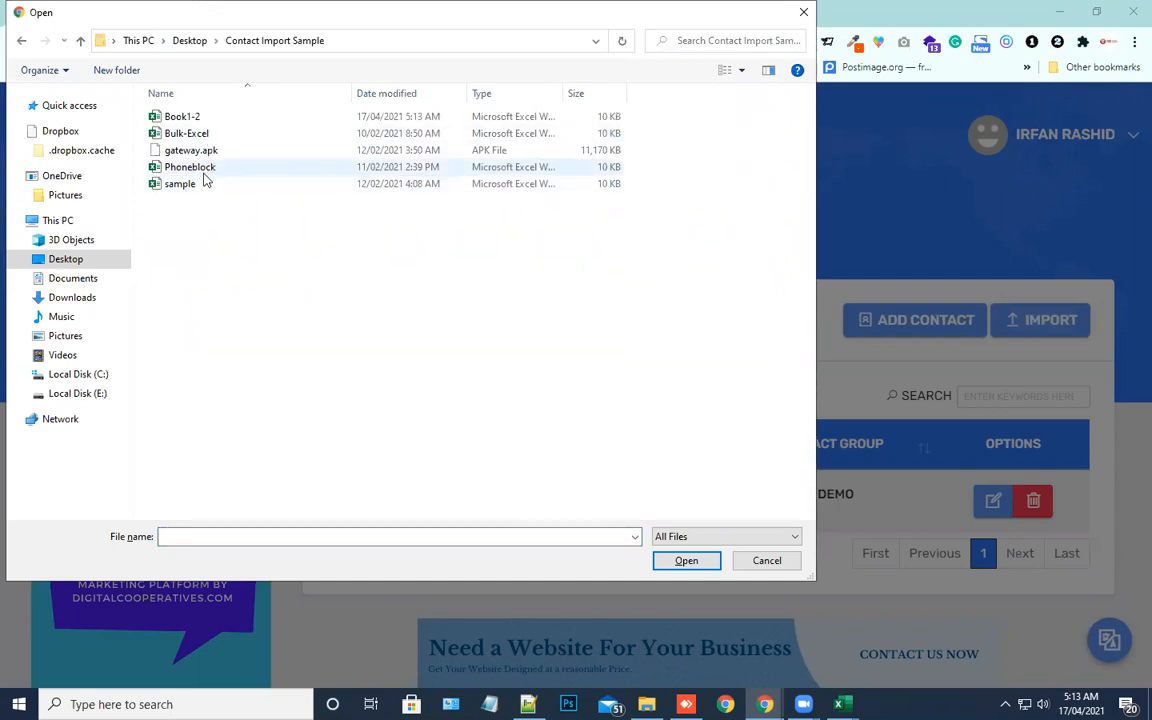
{"action": "left_click", "coordinate": [211, 120]}
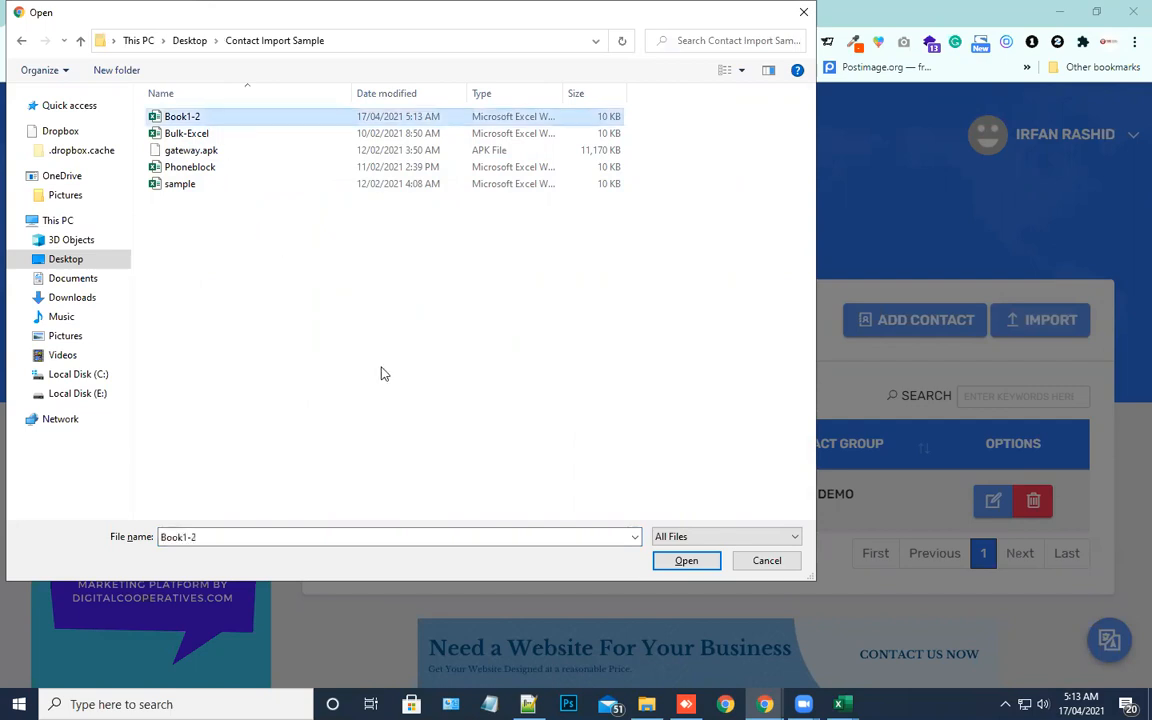
{"action": "left_click", "coordinate": [686, 561]}
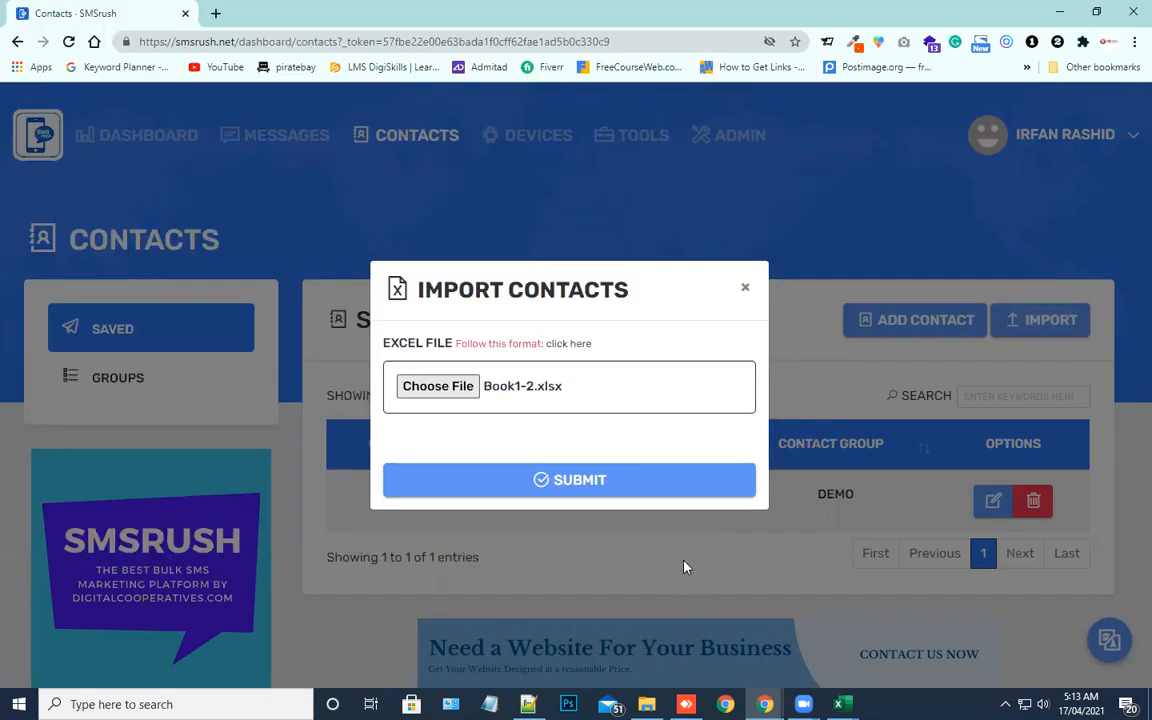
{"action": "left_click", "coordinate": [593, 492]}
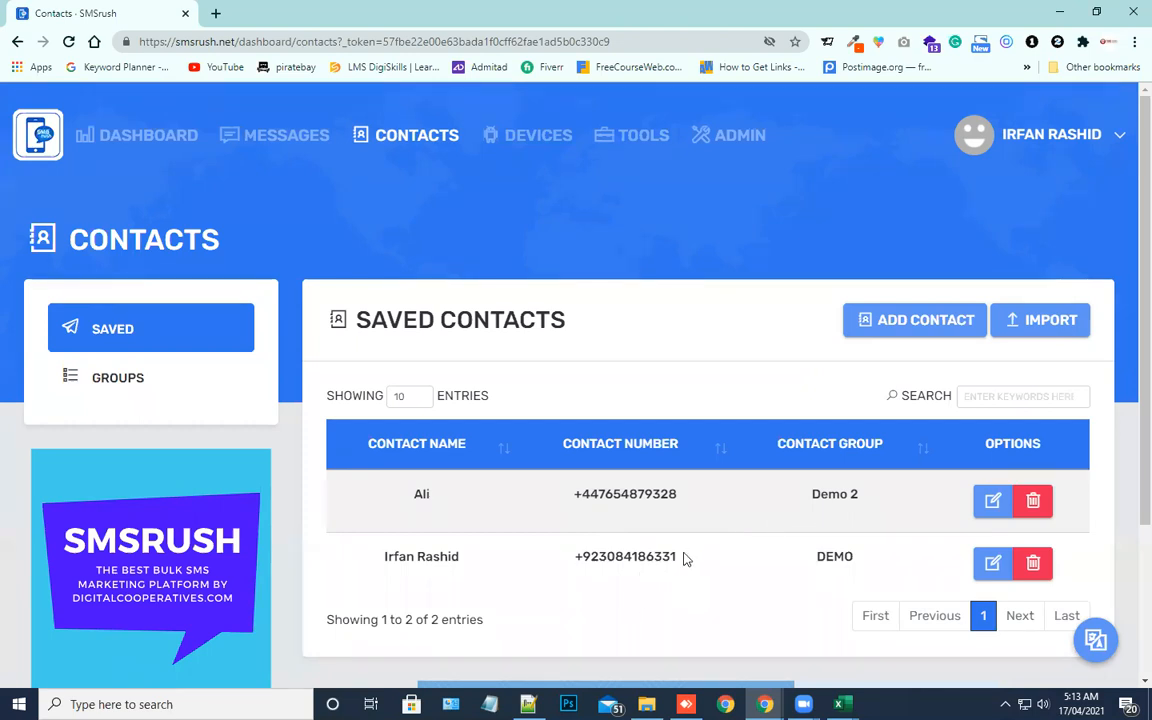
- Examine the contact number of the saved contact in the DEMO group, including the digits after its country code
{"action": "left_click_drag", "start_coordinate": [674, 556], "coordinate": [586, 556]}
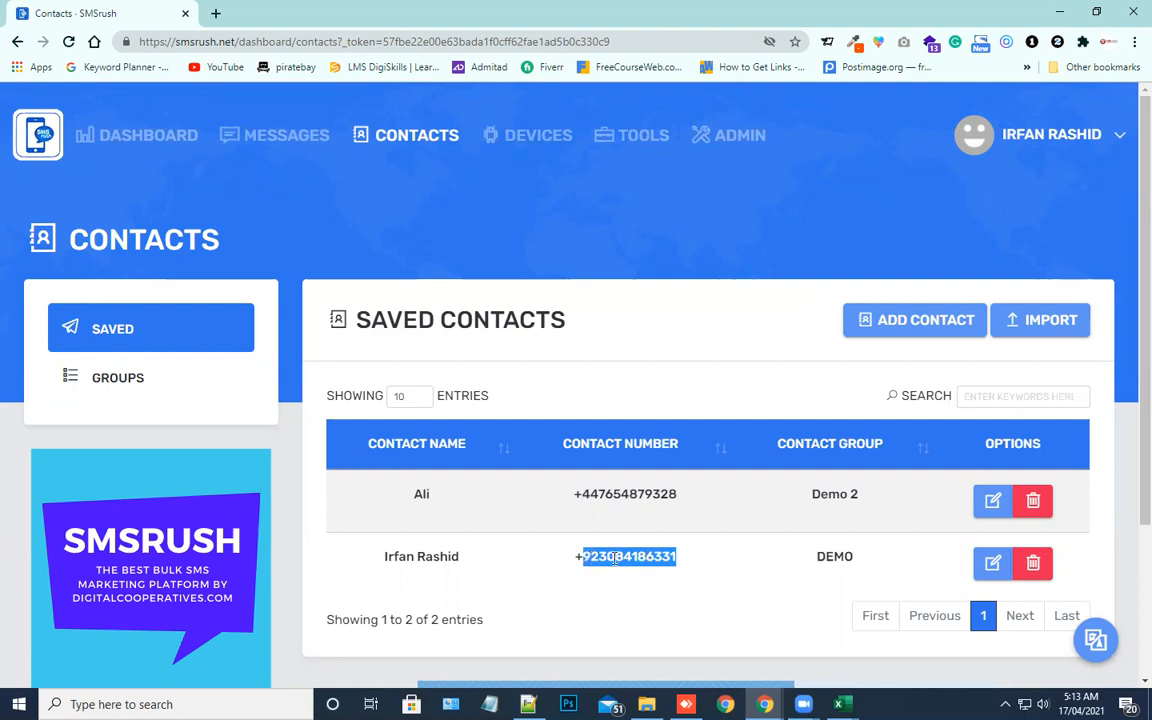
{"action": "left_click", "coordinate": [596, 554]}
{"action": "left_click_drag", "start_coordinate": [598, 555], "coordinate": [615, 556]}
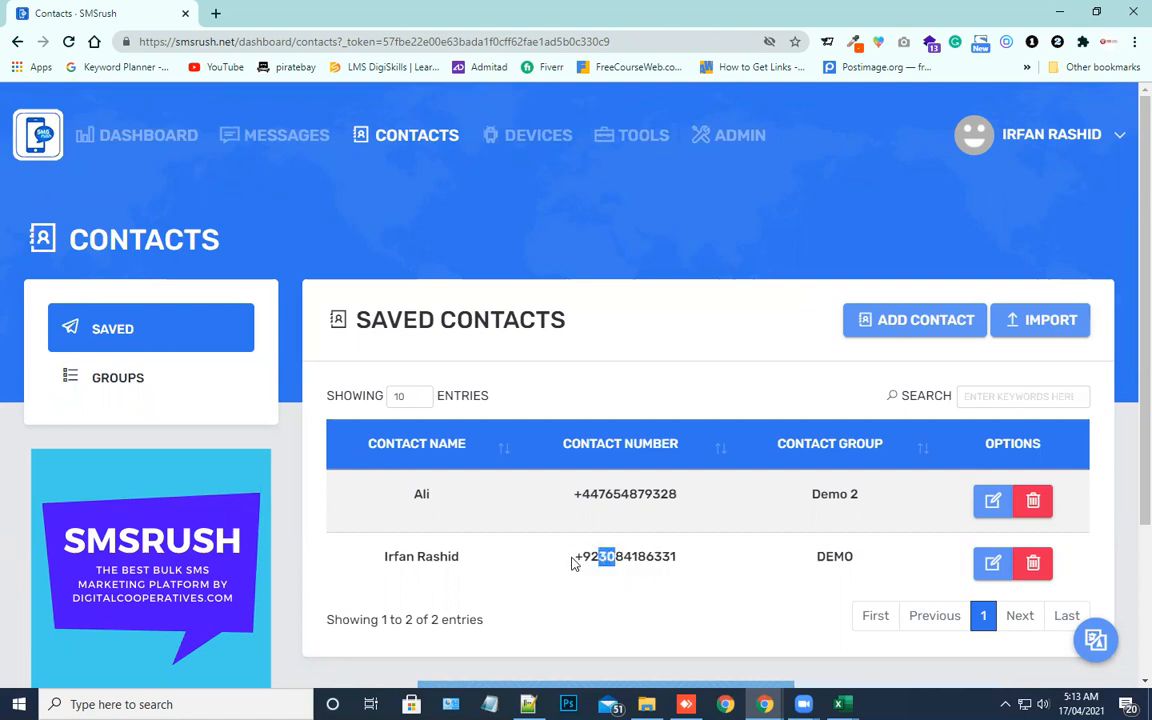
{"action": "left_click", "coordinate": [646, 571]}
- Switch to the Book1-2 workbook in Excel, check the phone numbers and name in its contact rows, and return to SMSrush
{"action": "left_click", "coordinate": [842, 704]}
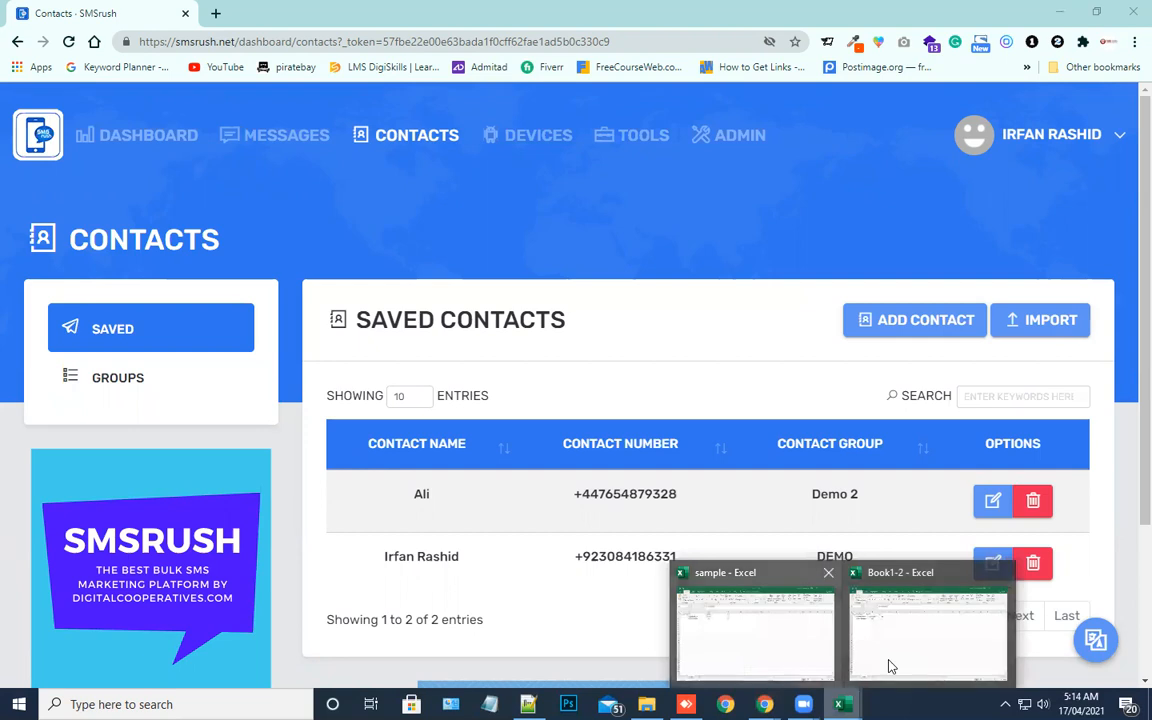
{"action": "left_click", "coordinate": [891, 666]}
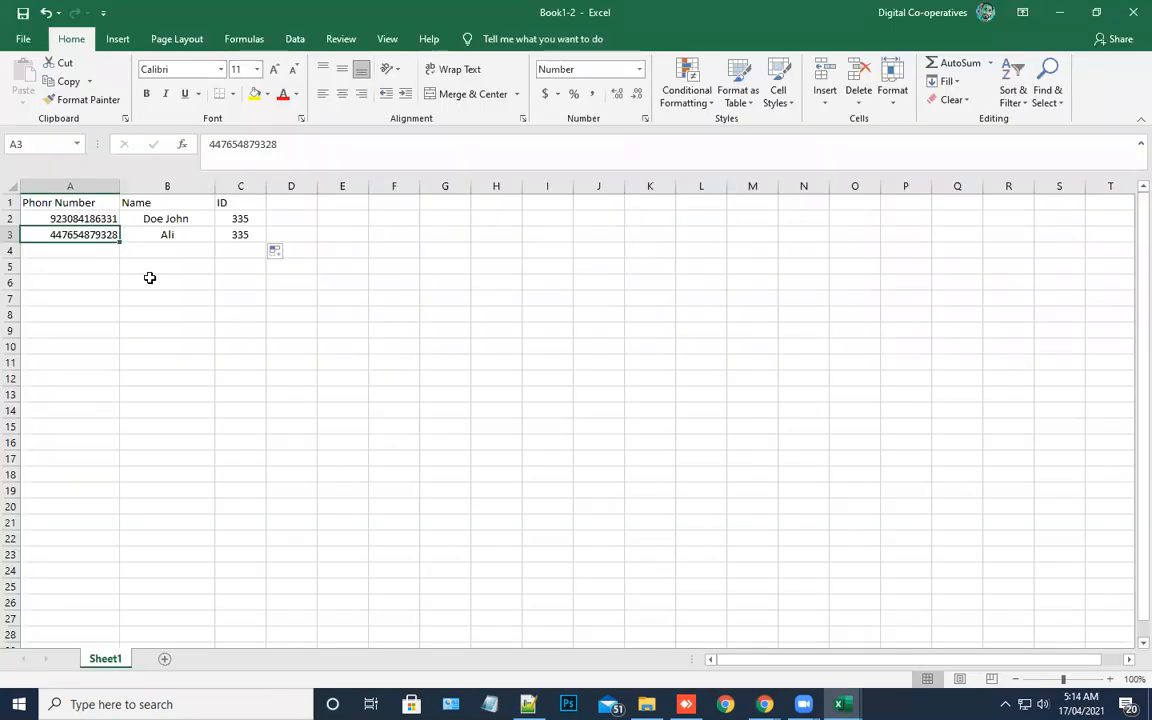
{"action": "left_click", "coordinate": [63, 214]}
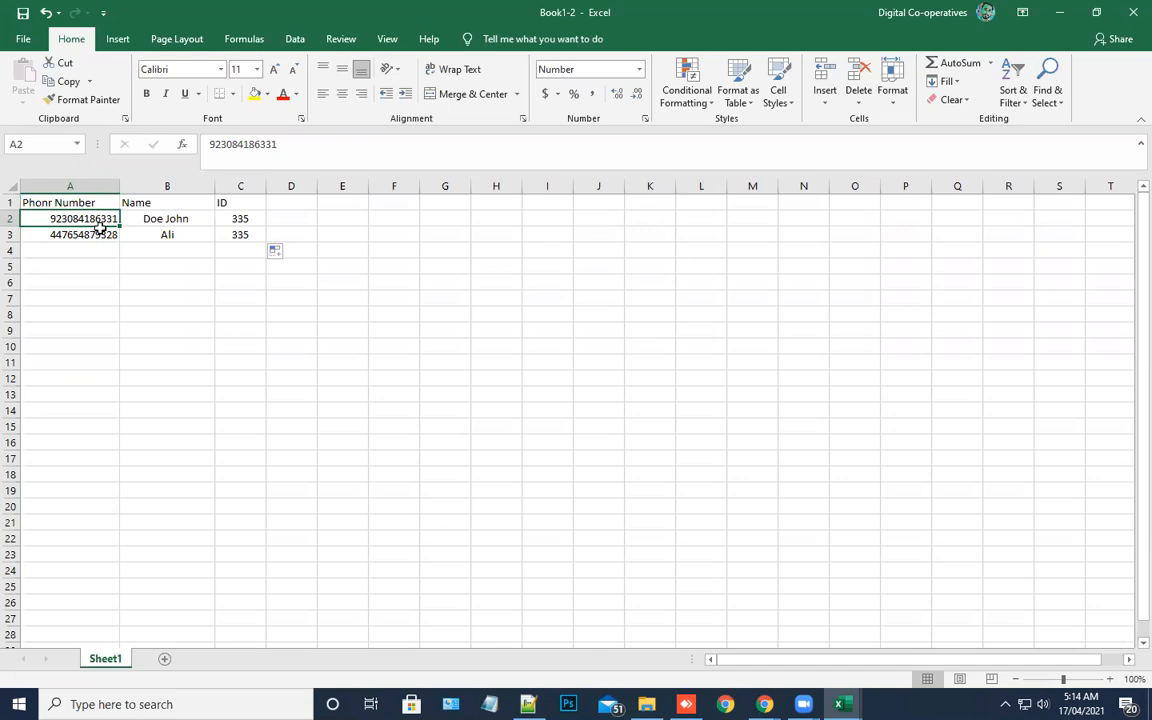
{"action": "left_click", "coordinate": [149, 219]}
{"action": "left_click", "coordinate": [104, 236]}
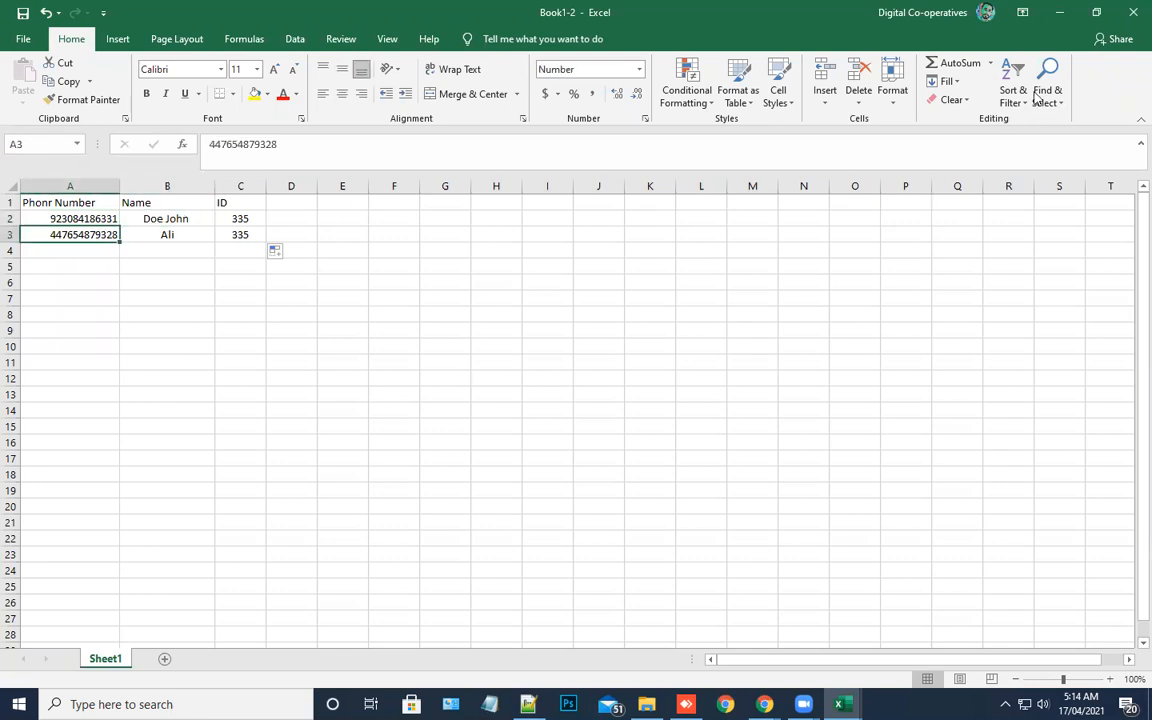
{"action": "left_click", "coordinate": [1061, 16]}
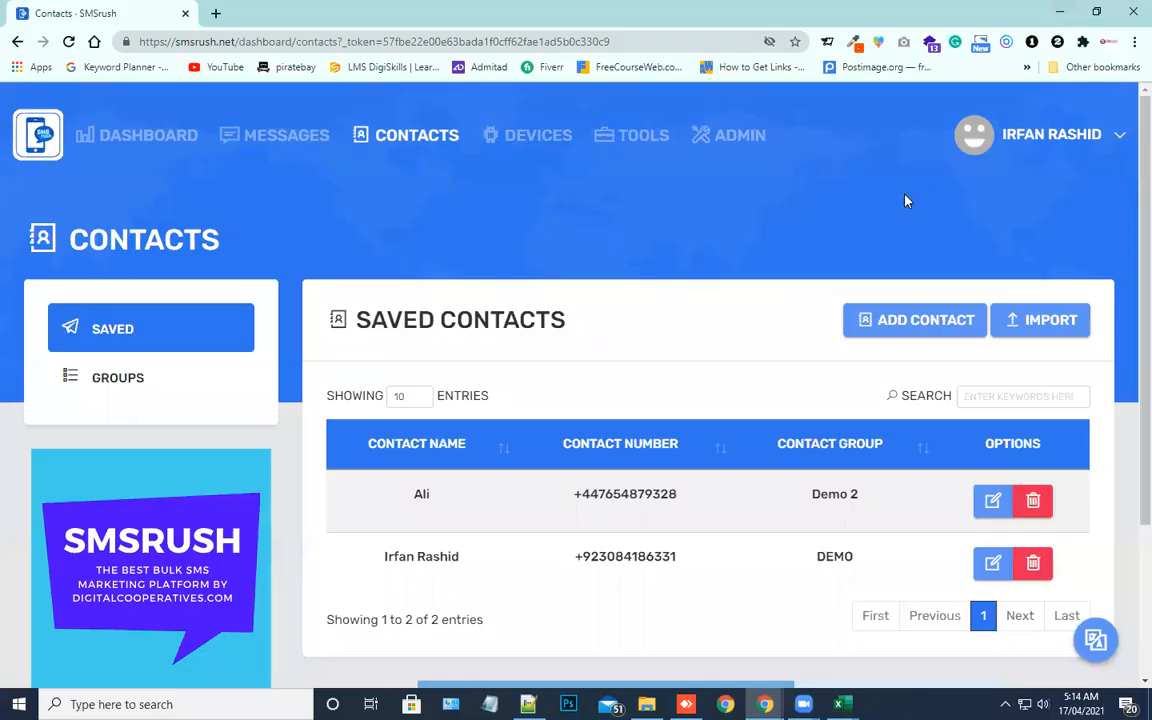